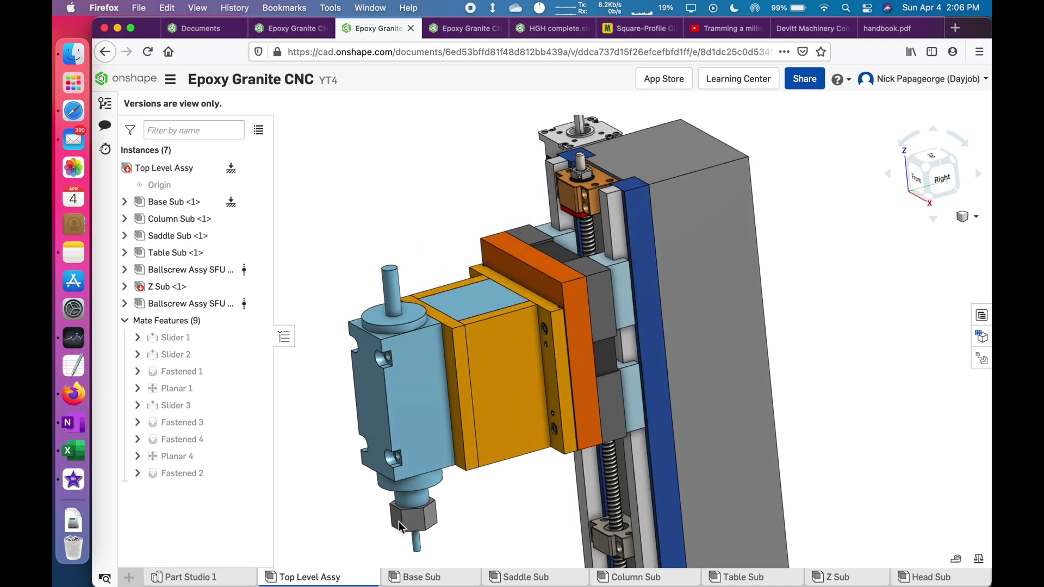
Step: Compare the spindle head in version YT3 of the top-level assembly with the one in version YT4
{"action": "key", "text": "ctrl+shift+Tab"}
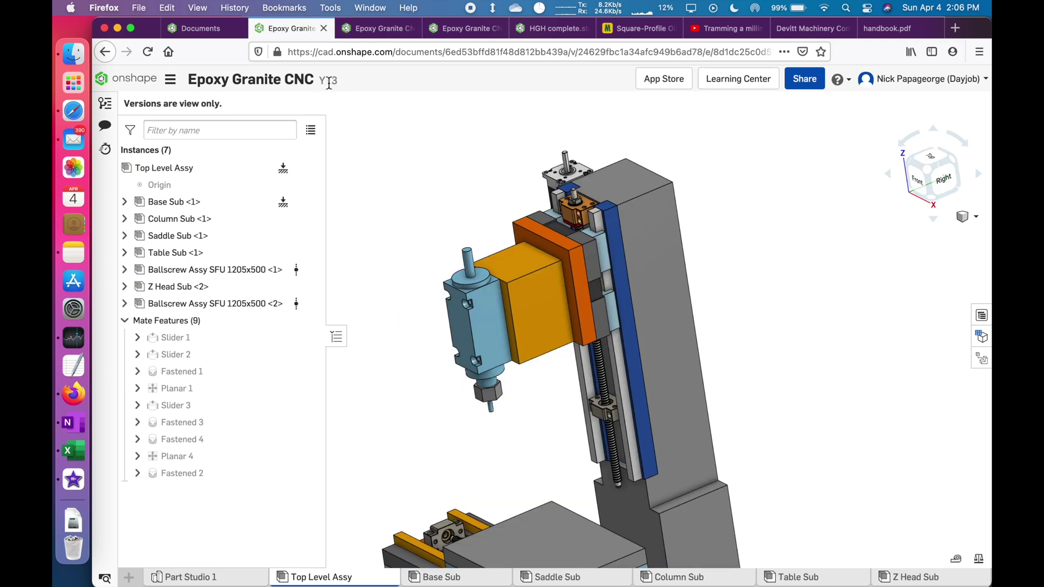
{"action": "scroll", "coordinate": [530, 291], "scroll_direction": "up", "scroll_amount": 3}
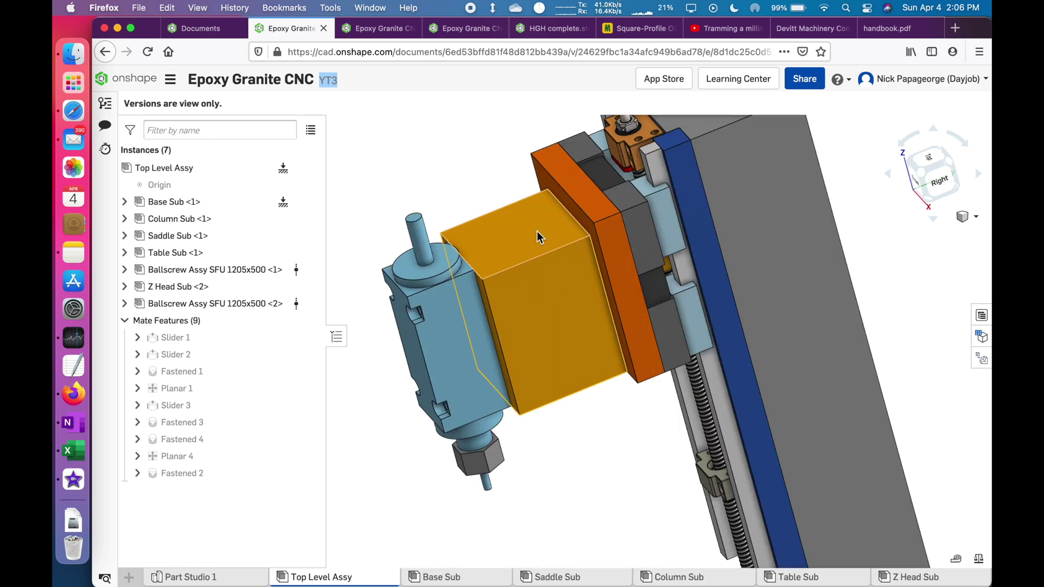
{"action": "left_click", "coordinate": [387, 28]}
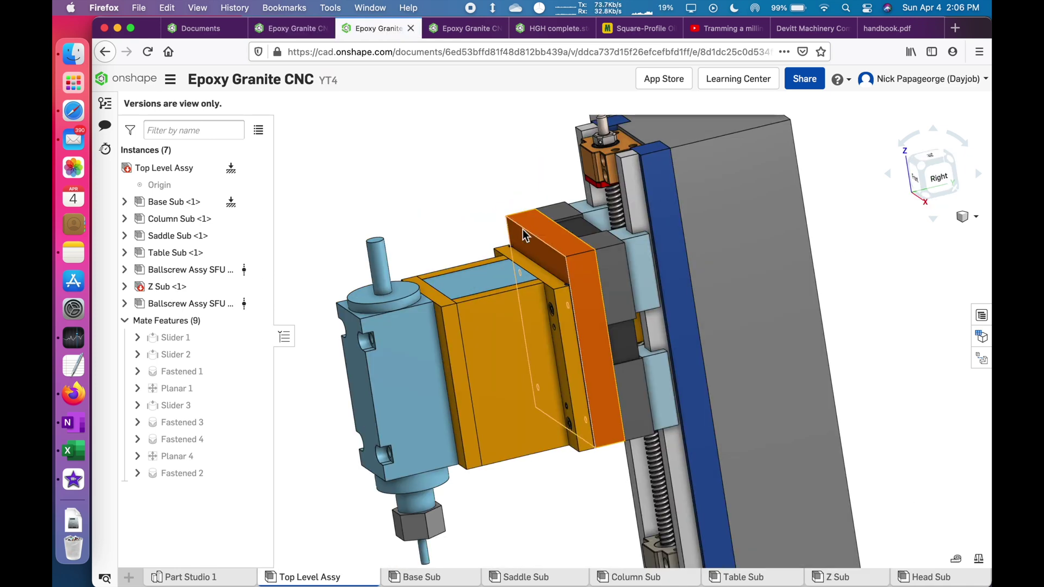
{"action": "scroll", "coordinate": [543, 233], "scroll_direction": "up", "scroll_amount": 3}
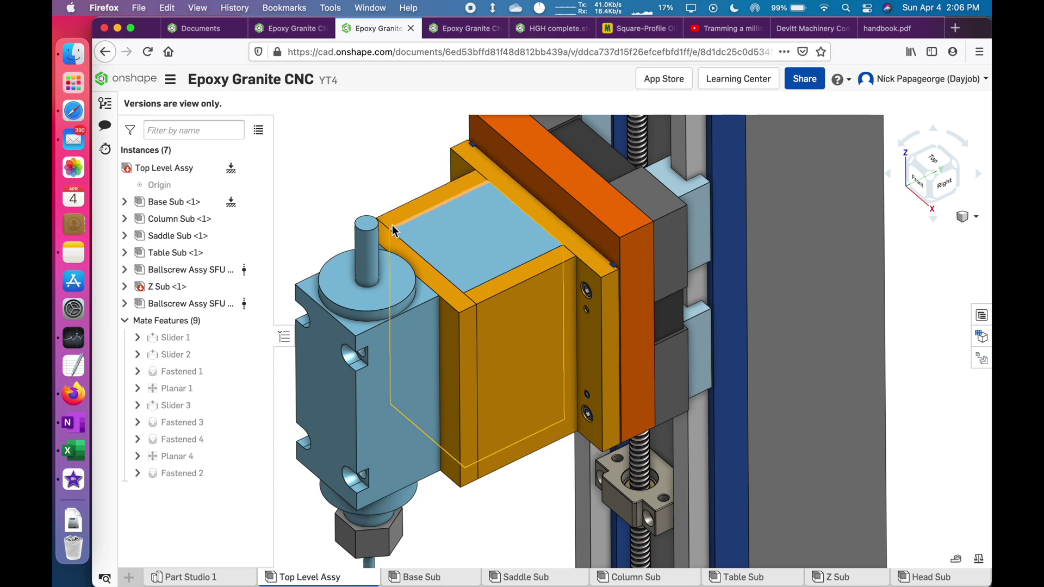
Step: Examine the YT4 spindle head and its bolted mounting flanges from the front and the right side
{"action": "right_click_drag", "start_coordinate": [438, 288], "coordinate": [447, 208]}
{"action": "scroll", "coordinate": [436, 199], "scroll_direction": "down", "scroll_amount": 3}
{"action": "scroll", "coordinate": [447, 207], "scroll_direction": "down", "scroll_amount": 2}
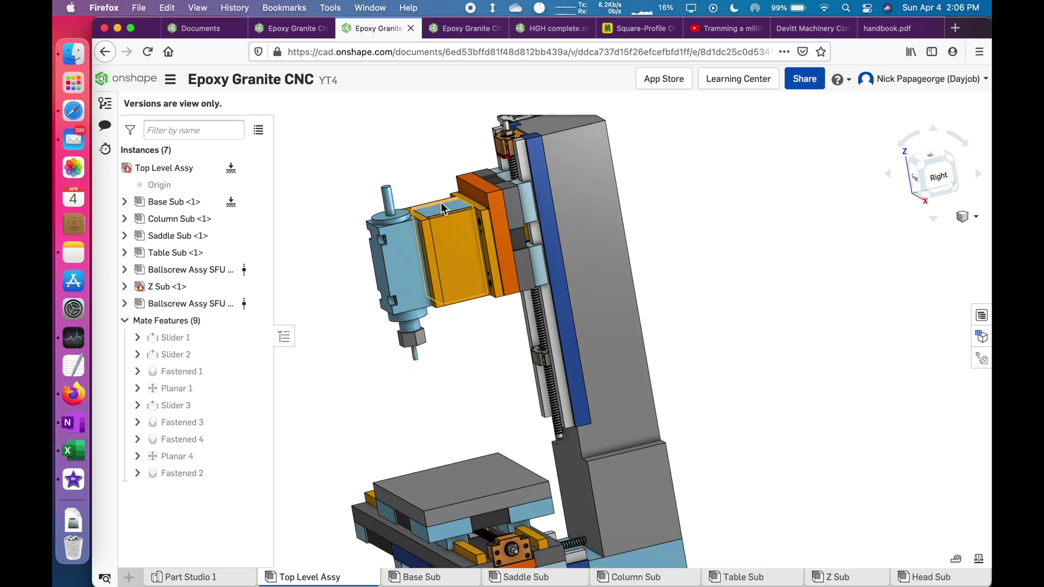
{"action": "key", "text": "shift+1"}
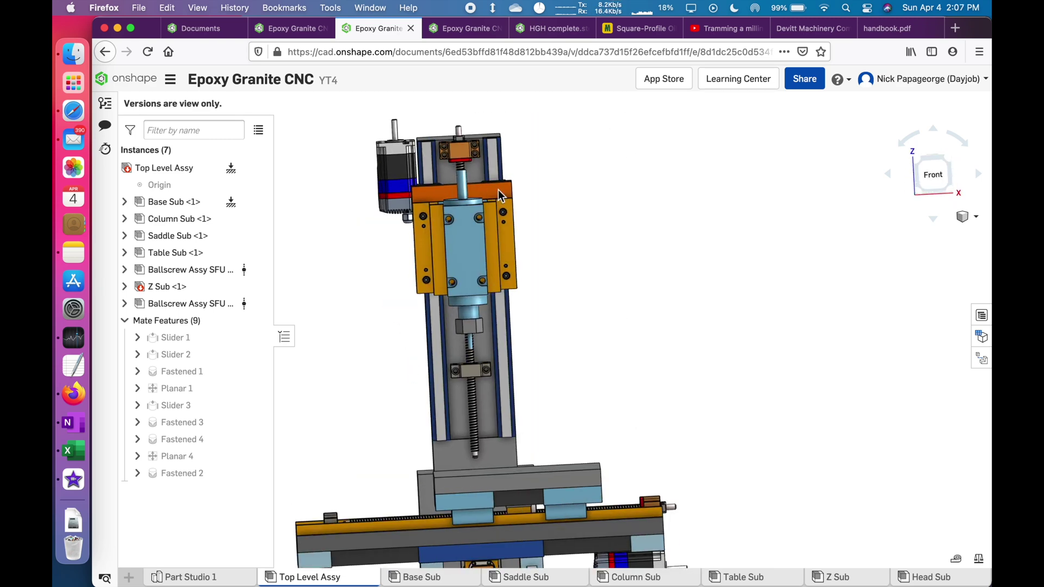
{"action": "scroll", "coordinate": [475, 236], "scroll_direction": "up", "scroll_amount": 5}
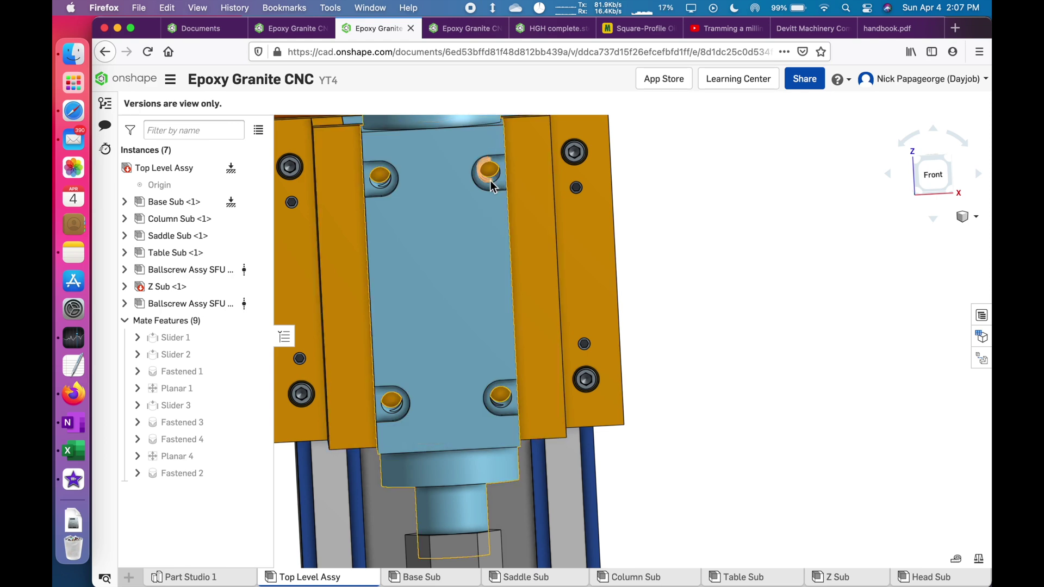
{"action": "right_click_drag", "start_coordinate": [490, 180], "coordinate": [472, 172]}
{"action": "key", "text": "shift+4"}
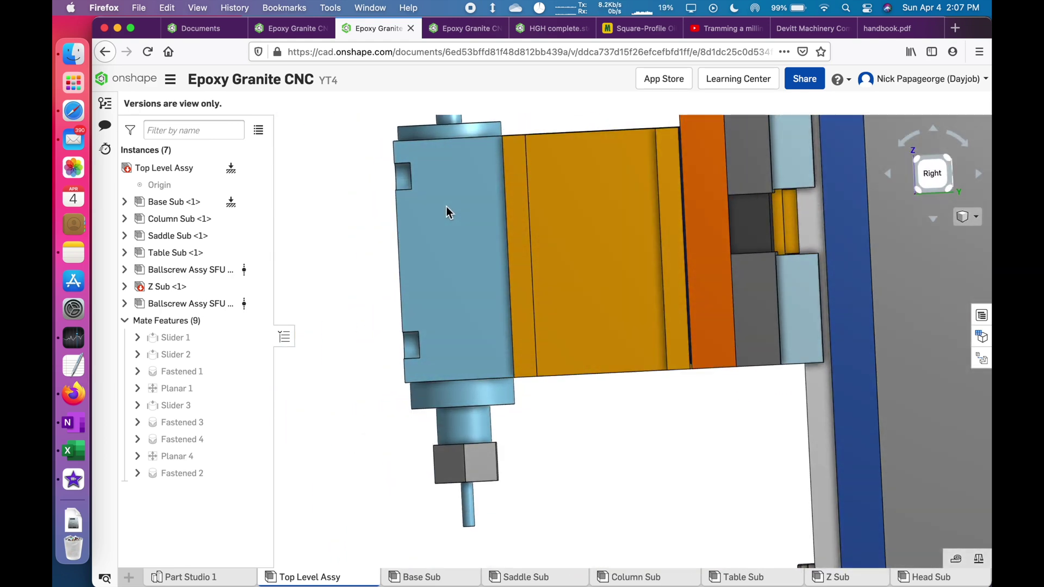
Step: Open the Z Sub assembly and examine the screws in the head's side mounting flange
{"action": "scroll", "coordinate": [447, 204], "scroll_direction": "down", "scroll_amount": 3}
{"action": "key", "text": "shift+1"}
{"action": "right_click_drag", "start_coordinate": [530, 198], "coordinate": [504, 223]}
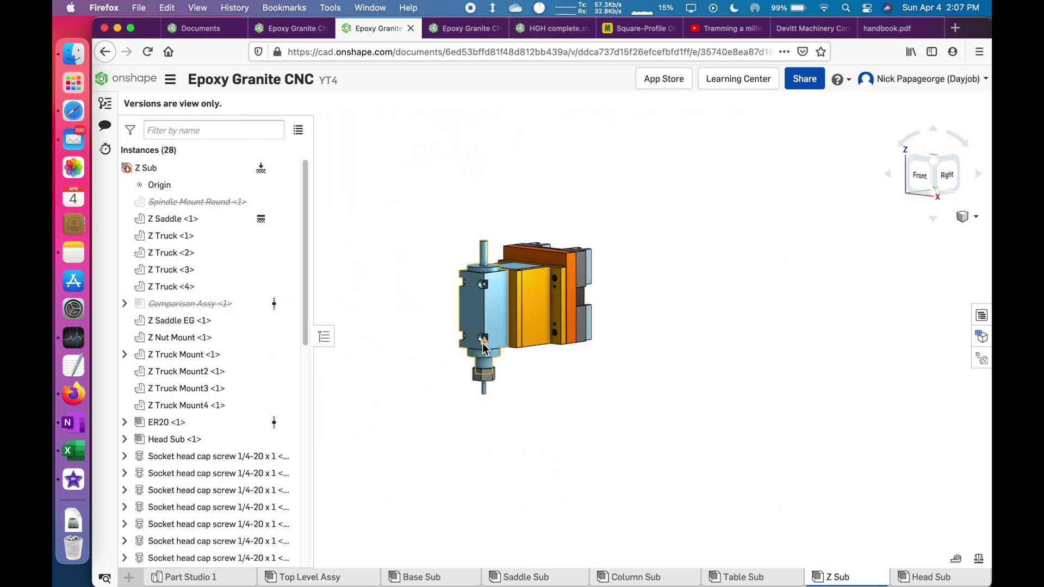
{"action": "scroll", "coordinate": [487, 335], "scroll_direction": "up", "scroll_amount": 5}
{"action": "key", "text": "shift+7"}
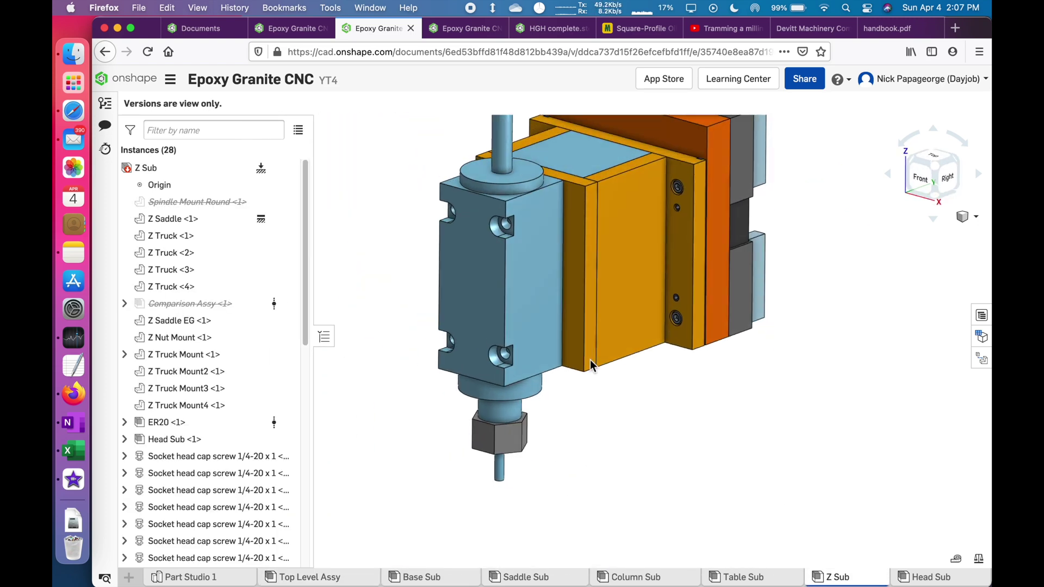
{"action": "scroll", "coordinate": [664, 239], "scroll_direction": "up", "scroll_amount": 2}
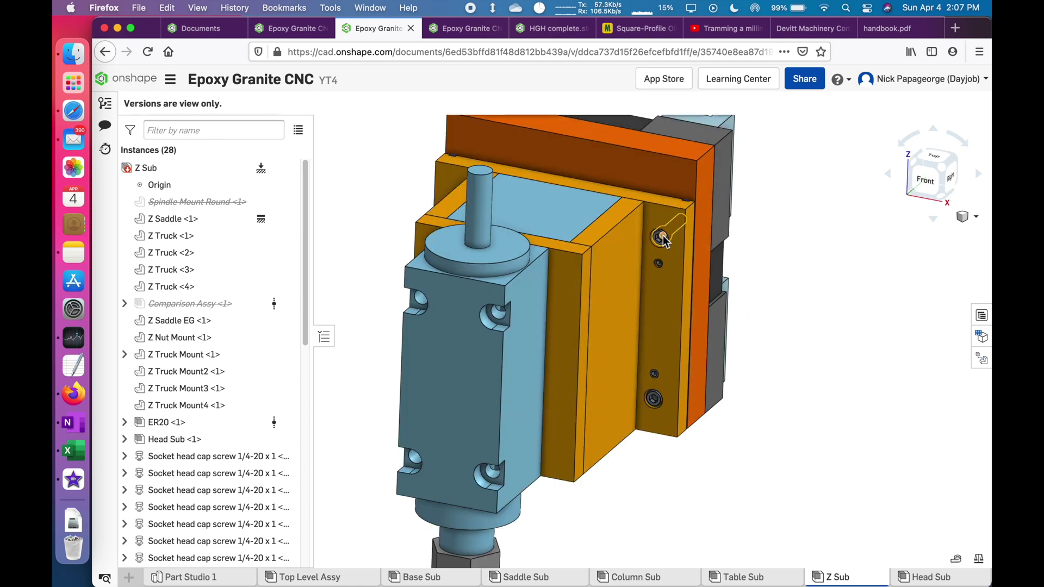
{"action": "right_click_drag", "start_coordinate": [665, 239], "coordinate": [626, 249]}
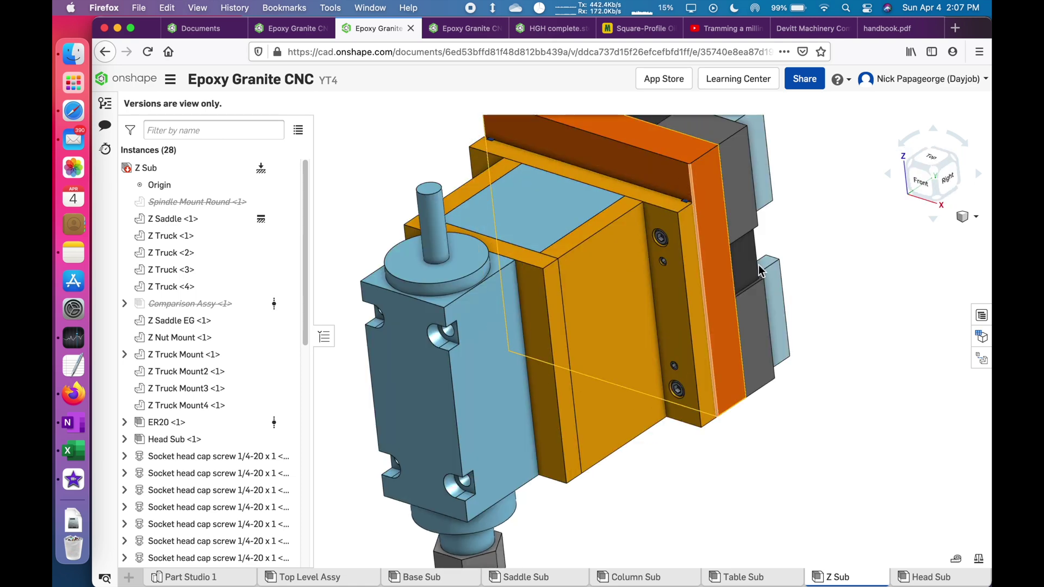
Step: Identify the upper and lower set screws on the side flange, clear the selection, and inspect the gap between flange and saddle plate
{"action": "scroll", "coordinate": [651, 237], "scroll_direction": "up", "scroll_amount": 6}
{"action": "left_click", "coordinate": [637, 231]}
{"action": "scroll", "coordinate": [637, 231], "scroll_direction": "down", "scroll_amount": 6}
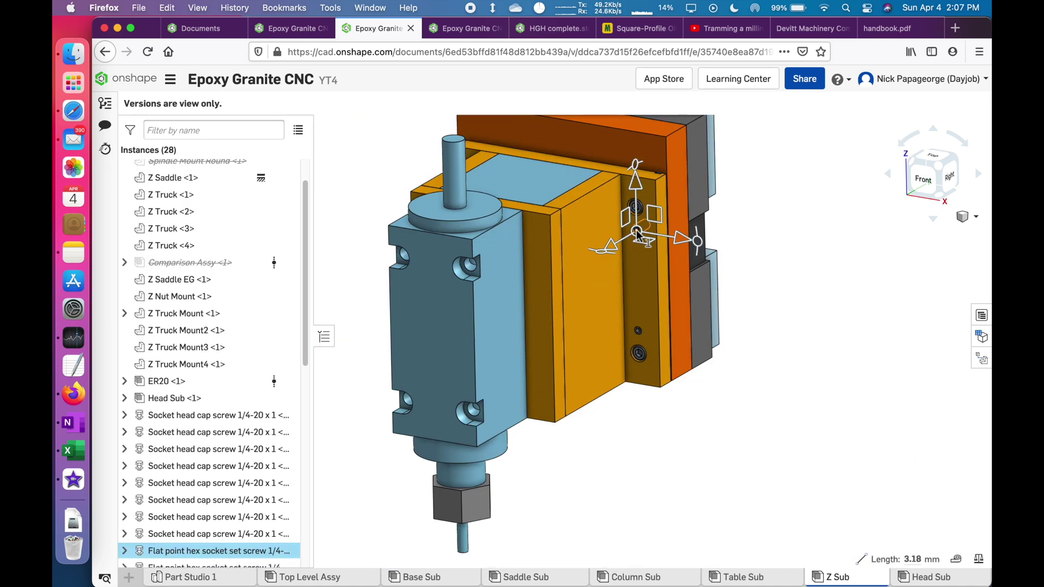
{"action": "left_click", "coordinate": [638, 331]}
{"action": "right_click_drag", "start_coordinate": [792, 382], "coordinate": [803, 348]}
{"action": "left_click", "coordinate": [790, 376]}
{"action": "key", "text": "shift+7"}
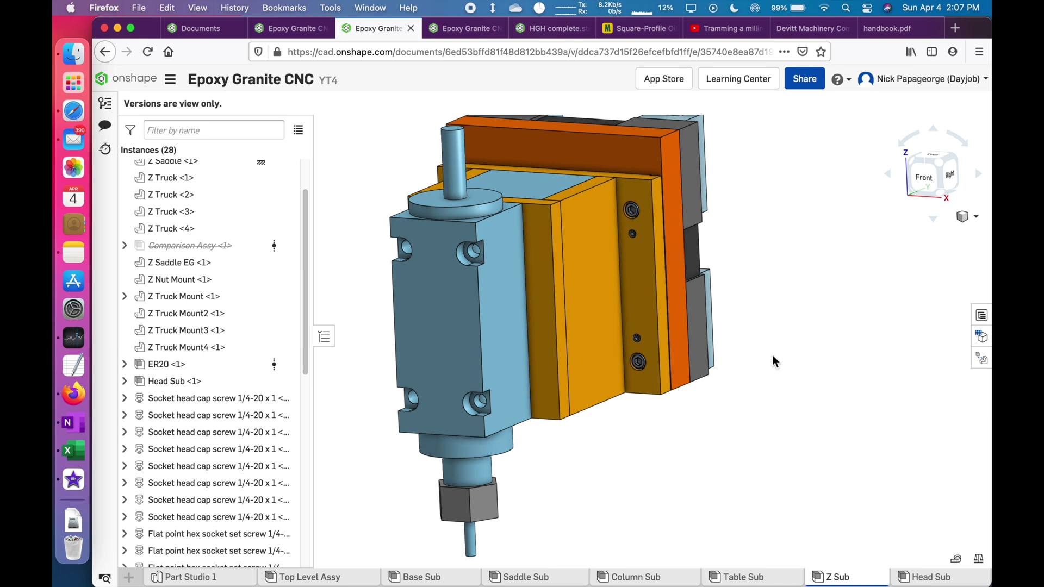
{"action": "scroll", "coordinate": [624, 173], "scroll_direction": "up", "scroll_amount": 10}
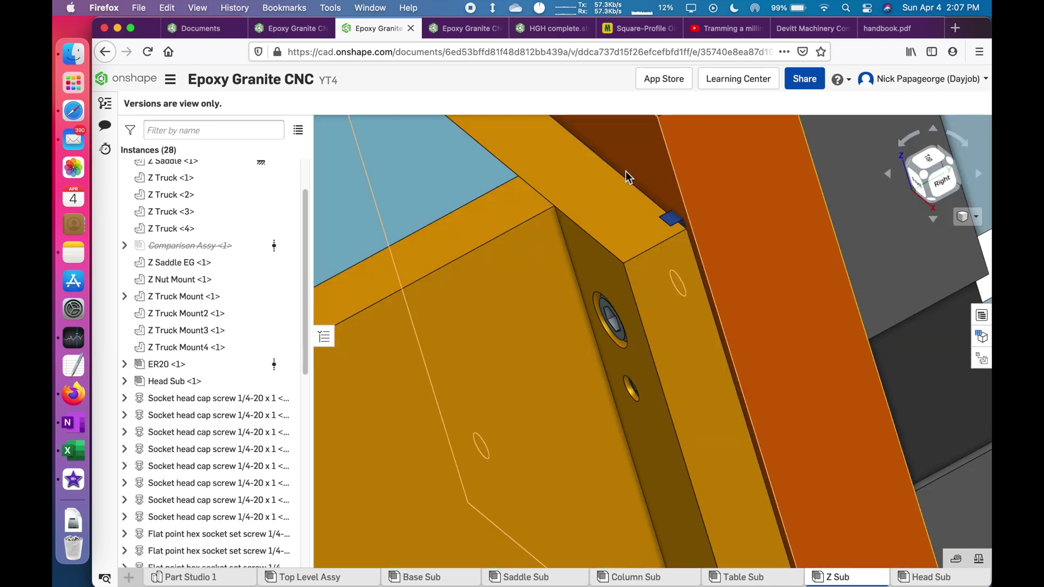
{"action": "scroll", "coordinate": [625, 171], "scroll_direction": "down", "scroll_amount": 8}
Step: Switch to YouTube and highlight the title of the video "Tramming a milling machine with epoxy"
{"action": "left_click", "coordinate": [723, 28]}
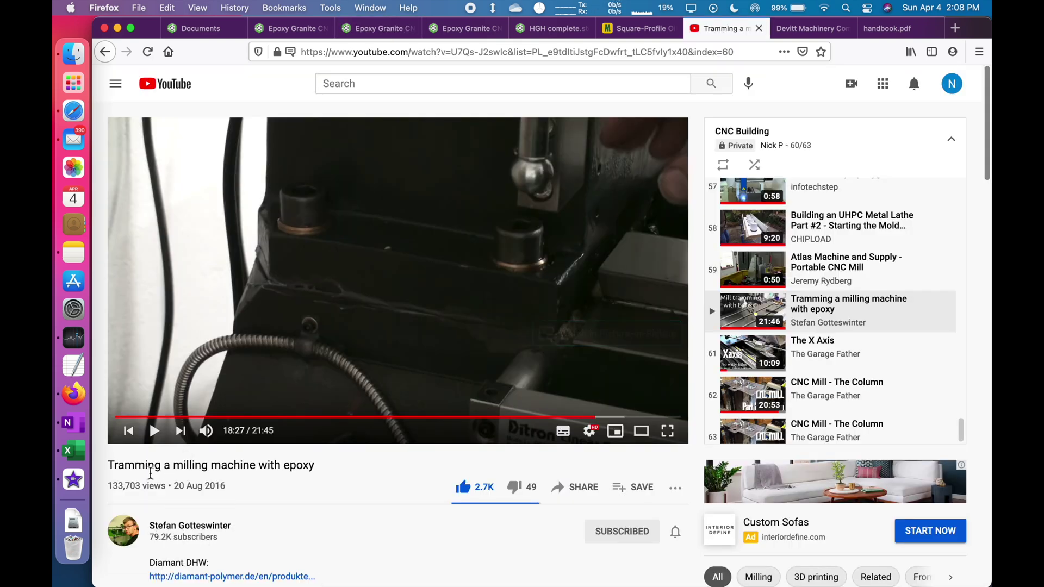
{"action": "left_click_drag", "start_coordinate": [109, 468], "coordinate": [309, 466]}
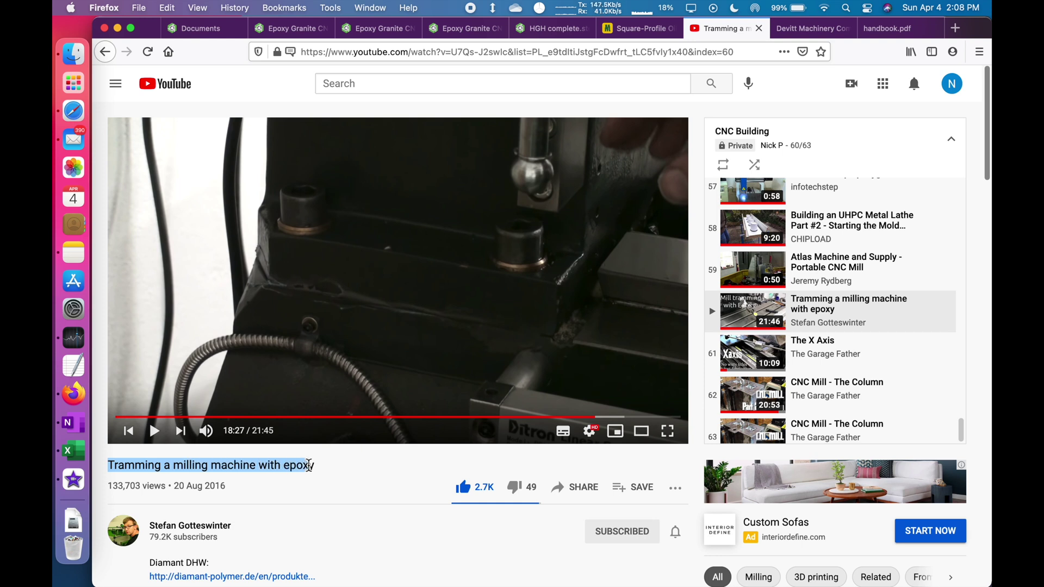
{"action": "left_click", "coordinate": [284, 281]}
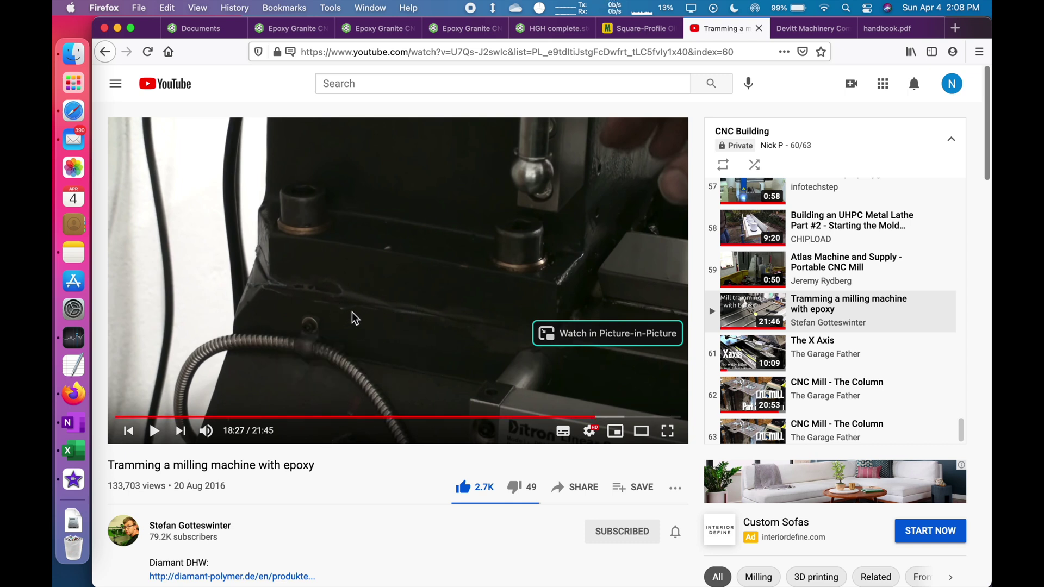
Step: Switch back to the YT4 Z Sub assembly in Onshape and hide the orange Z Saddle plate behind the head
{"action": "left_click", "coordinate": [379, 29]}
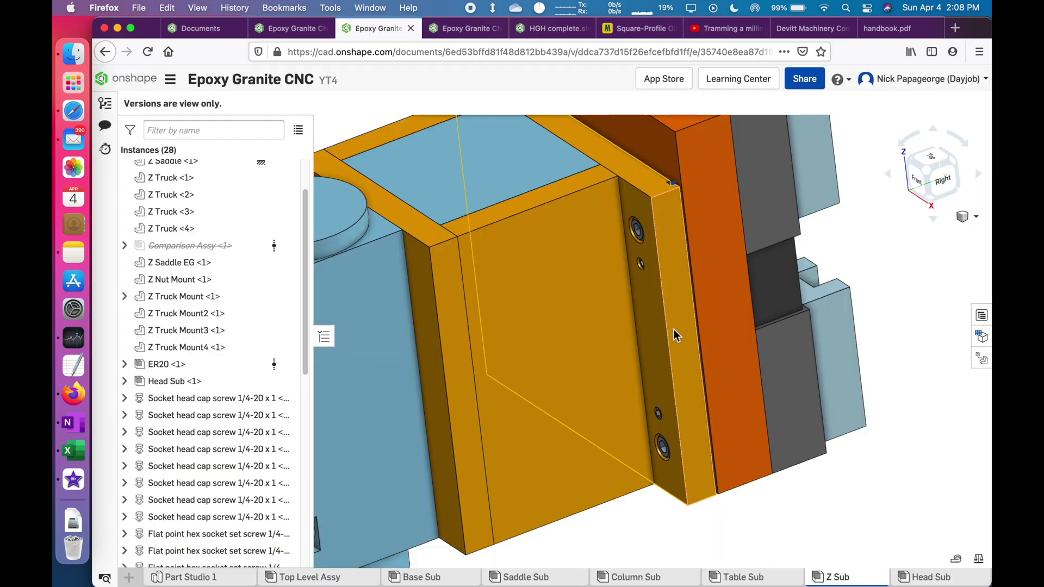
{"action": "scroll", "coordinate": [641, 330], "scroll_direction": "down", "scroll_amount": 4}
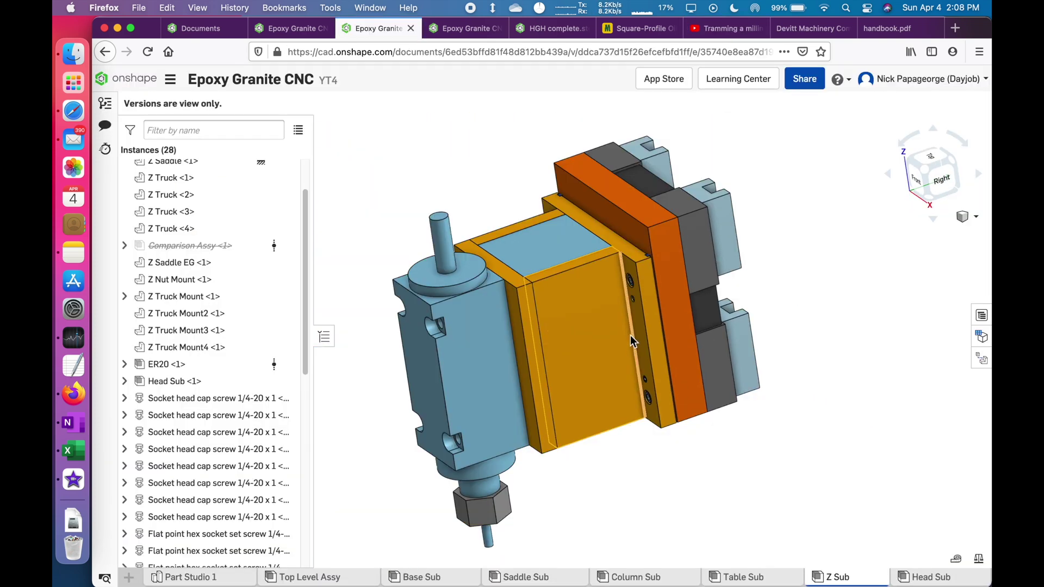
{"action": "right_click", "coordinate": [633, 338]}
{"action": "left_click", "coordinate": [741, 420]}
{"action": "scroll", "coordinate": [667, 289], "scroll_direction": "up", "scroll_amount": 5}
{"action": "right_click_drag", "start_coordinate": [666, 290], "coordinate": [642, 280]}
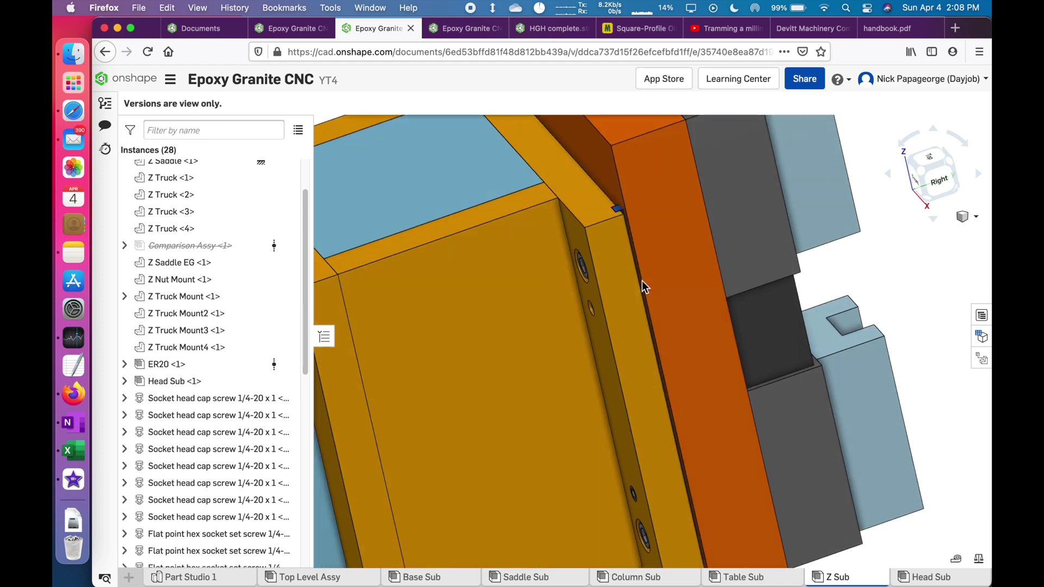
{"action": "scroll", "coordinate": [637, 282], "scroll_direction": "down", "scroll_amount": 3}
{"action": "left_click", "coordinate": [648, 266]}
{"action": "key", "text": "y"}
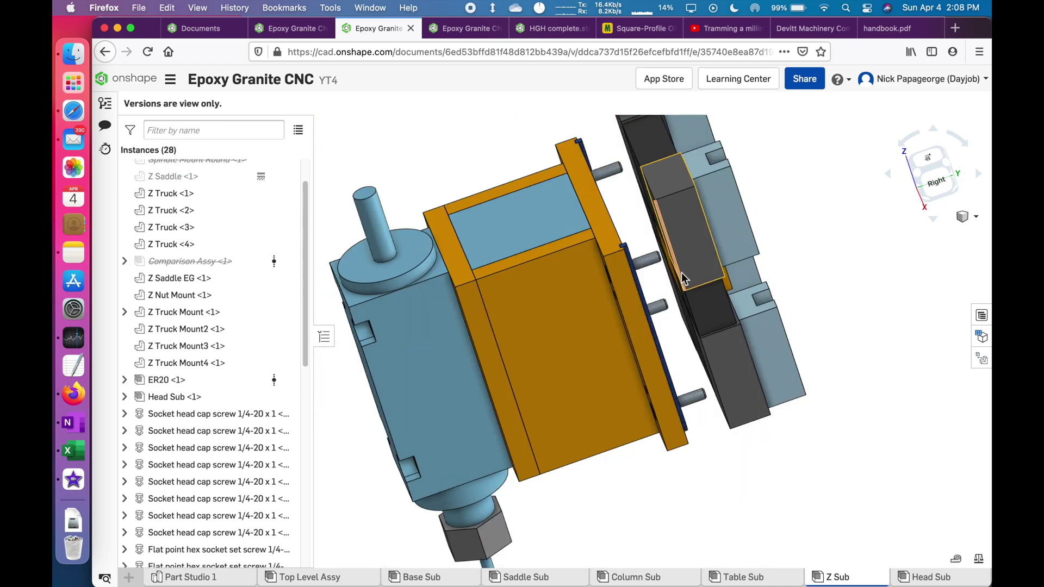
Step: Examine the square ring and protruding screws on the back of the head flange, and open the Square-Profile product page
{"action": "right_click_drag", "start_coordinate": [680, 273], "coordinate": [601, 266]}
{"action": "scroll", "coordinate": [569, 237], "scroll_direction": "up", "scroll_amount": 5}
{"action": "scroll", "coordinate": [569, 239], "scroll_direction": "down", "scroll_amount": 5}
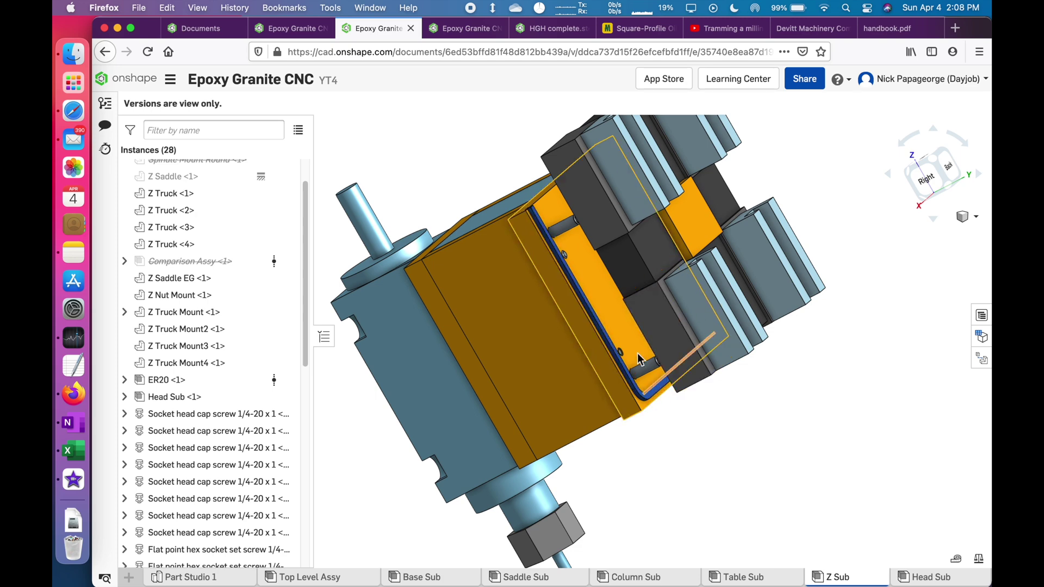
{"action": "scroll", "coordinate": [567, 265], "scroll_direction": "up", "scroll_amount": 5}
{"action": "scroll", "coordinate": [499, 188], "scroll_direction": "down", "scroll_amount": 5}
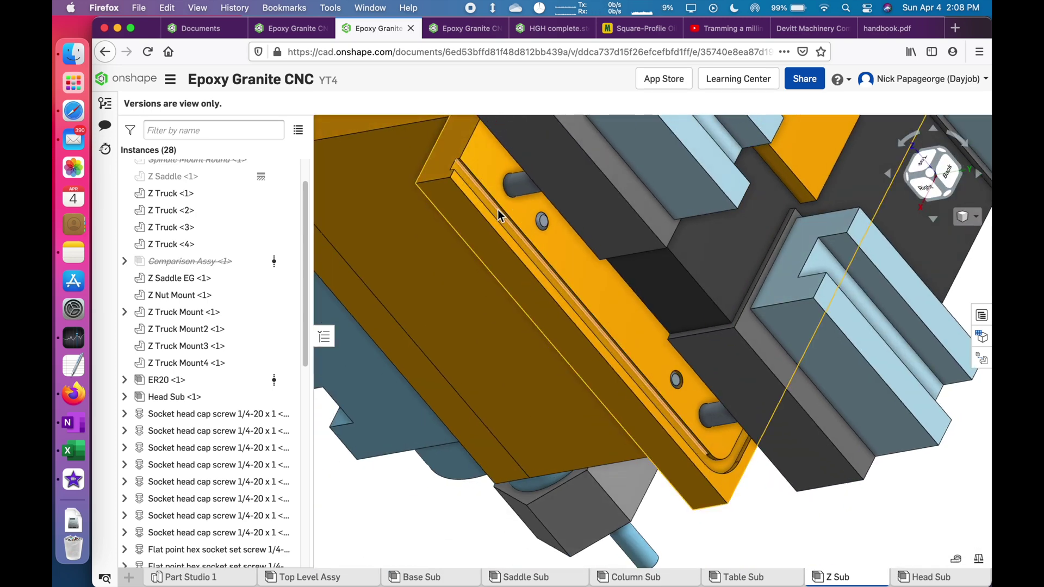
{"action": "scroll", "coordinate": [646, 355], "scroll_direction": "up", "scroll_amount": 2}
{"action": "scroll", "coordinate": [652, 337], "scroll_direction": "down", "scroll_amount": 2}
{"action": "left_click", "coordinate": [647, 30]}
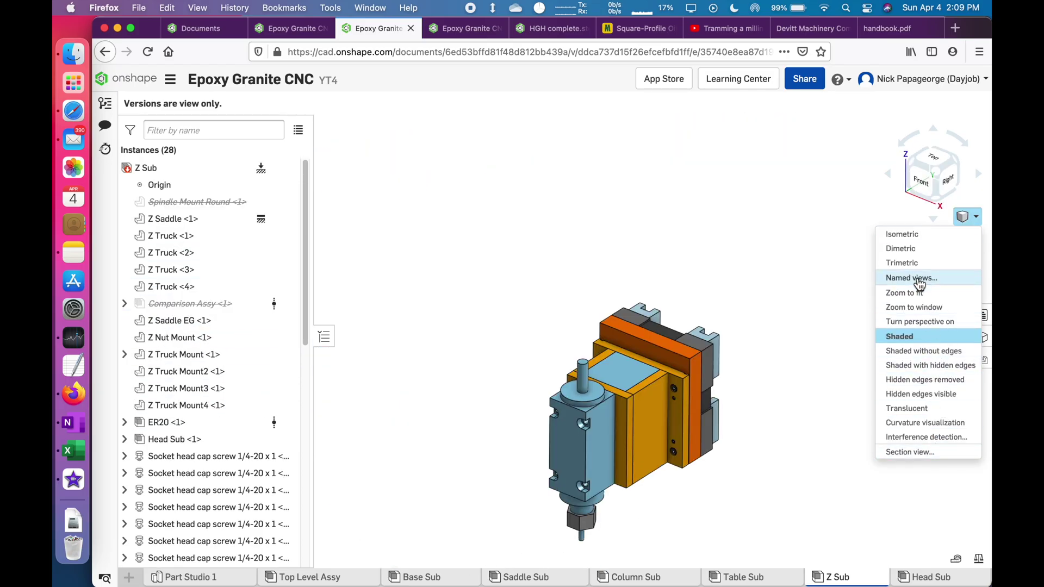
Step: Apply the Section Screws named view and examine the sectioned cap screw and set screw at the flange gap
{"action": "left_click", "coordinate": [913, 278]}
{"action": "left_click", "coordinate": [368, 152]}
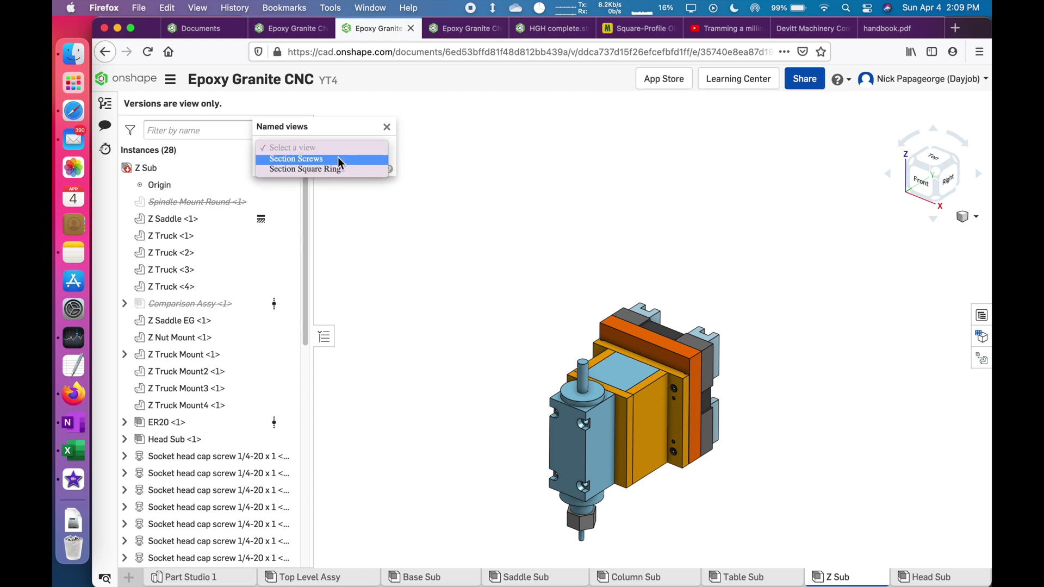
{"action": "left_click", "coordinate": [337, 159]}
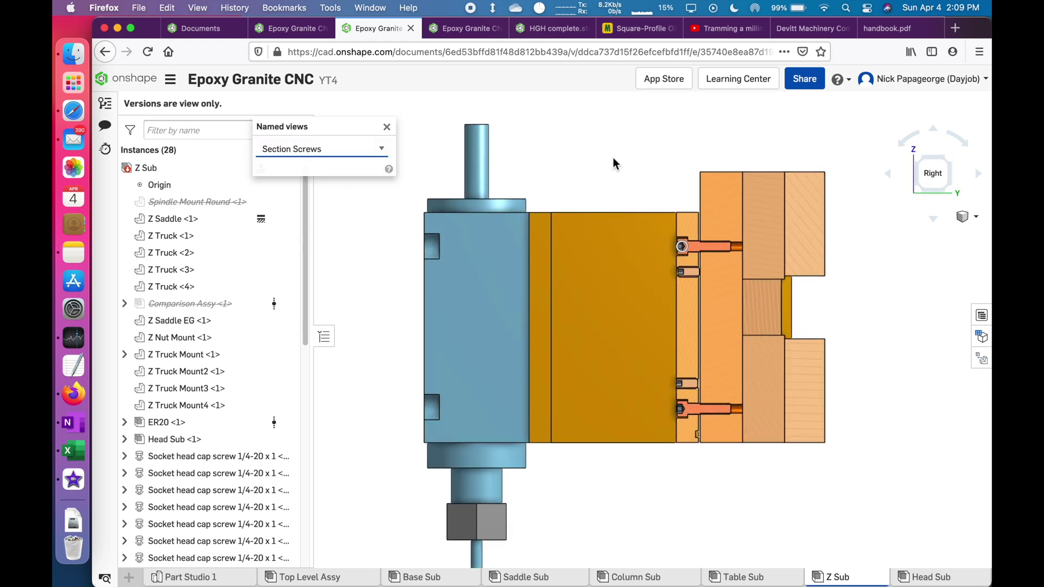
{"action": "scroll", "coordinate": [748, 244], "scroll_direction": "up", "scroll_amount": 3}
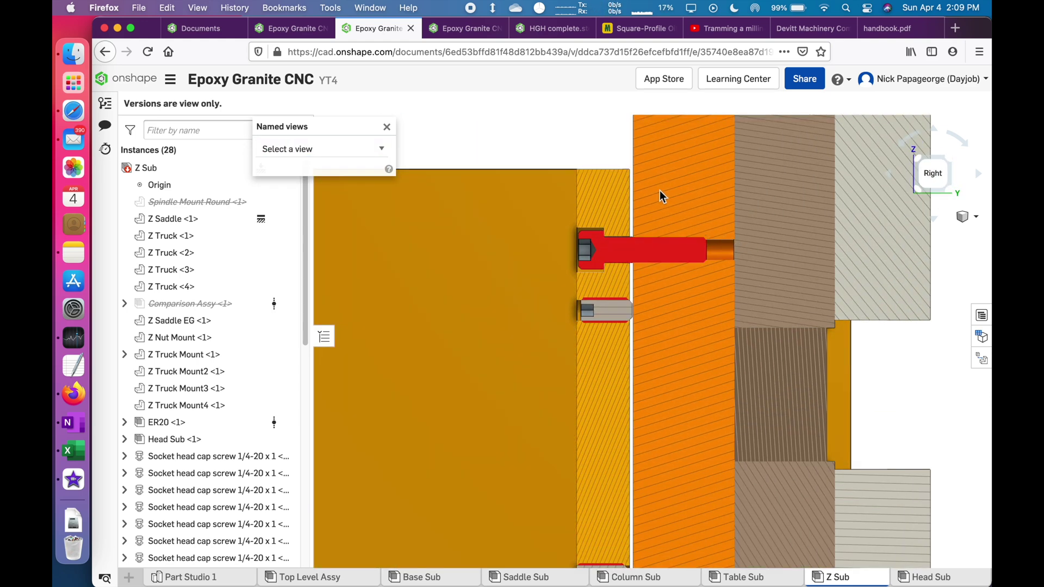
{"action": "scroll", "coordinate": [660, 190], "scroll_direction": "down", "scroll_amount": 1}
{"action": "scroll", "coordinate": [673, 214], "scroll_direction": "up", "scroll_amount": 4}
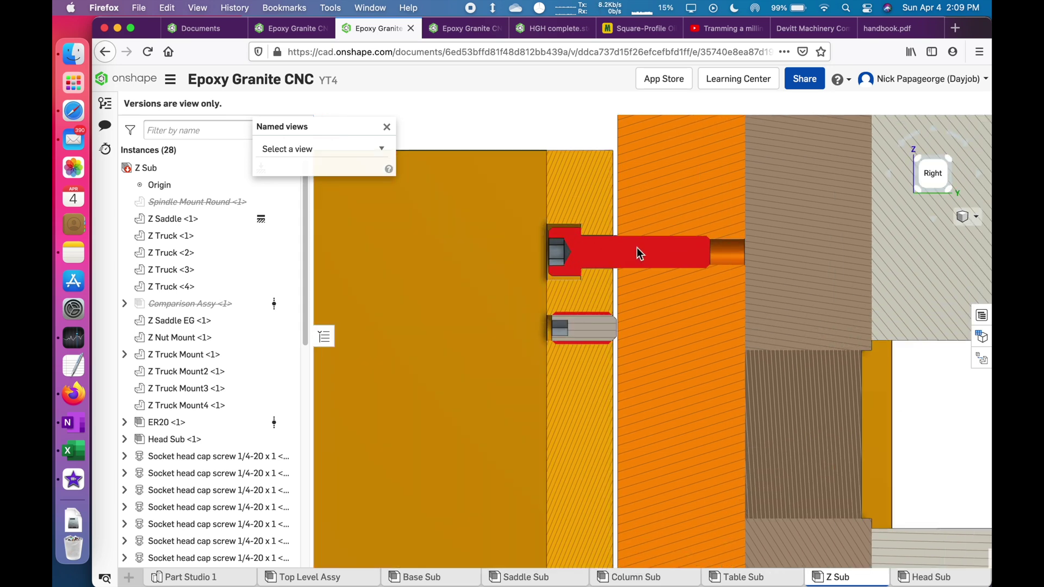
{"action": "scroll", "coordinate": [562, 308], "scroll_direction": "up", "scroll_amount": 3}
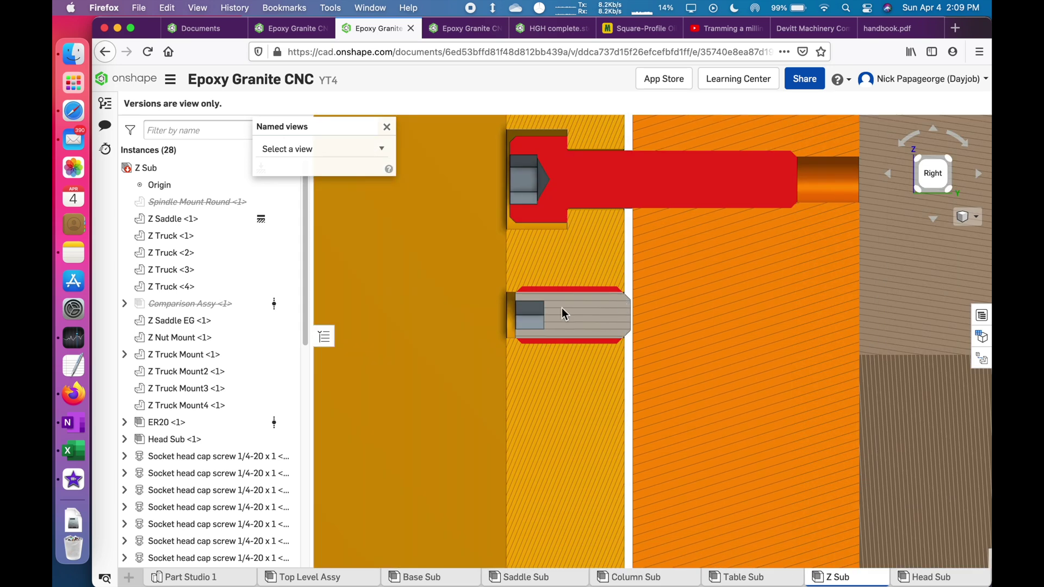
{"action": "scroll", "coordinate": [595, 306], "scroll_direction": "down", "scroll_amount": 4}
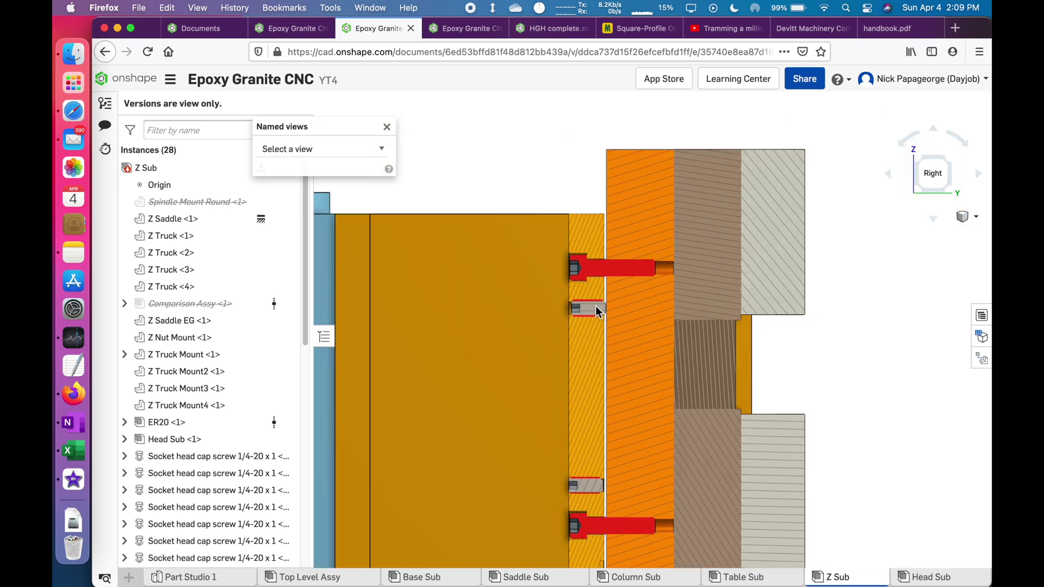
{"action": "scroll", "coordinate": [620, 272], "scroll_direction": "up", "scroll_amount": 2}
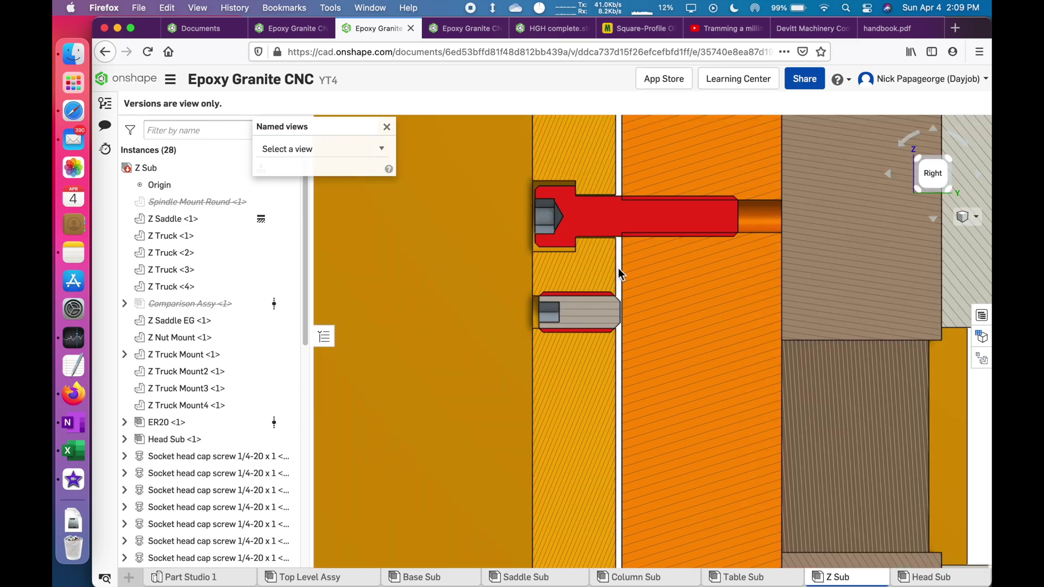
Step: Apply the Section Square Ring named view and examine the ring's cross-section beside the cap screw
{"action": "key", "text": "f"}
{"action": "left_click", "coordinate": [362, 148]}
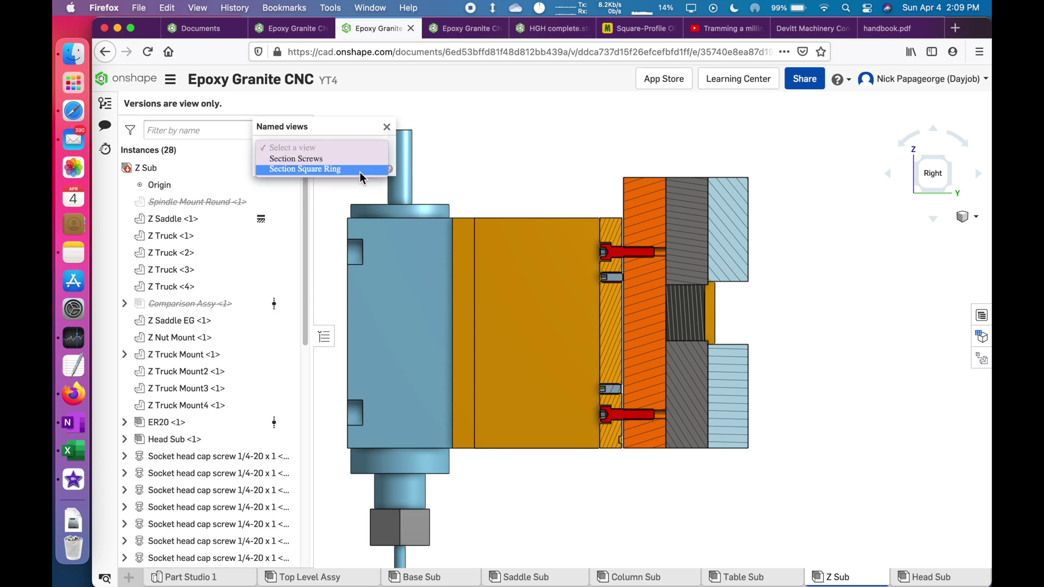
{"action": "left_click", "coordinate": [360, 170]}
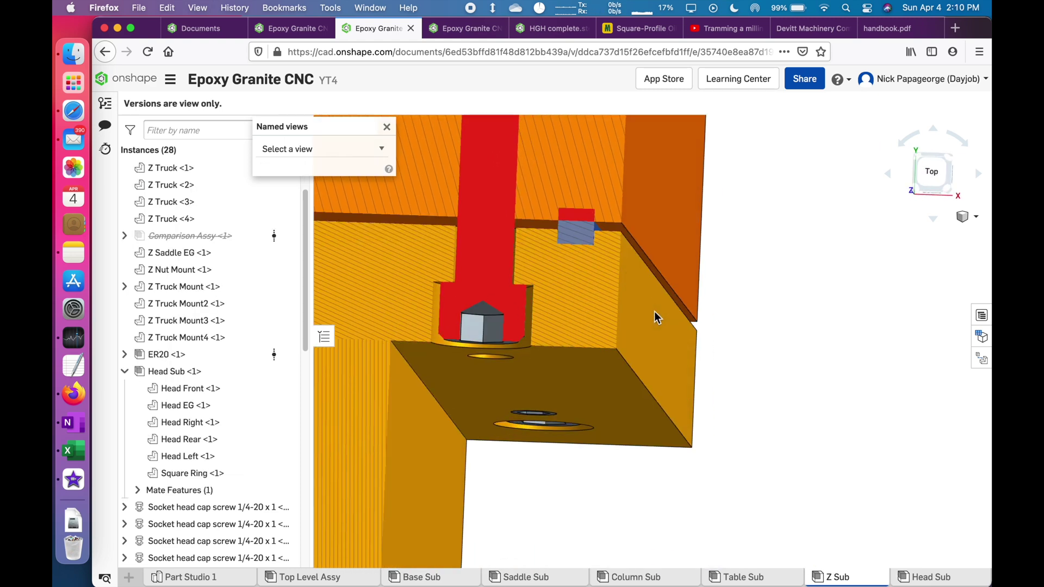
{"action": "scroll", "coordinate": [723, 334], "scroll_direction": "down", "scroll_amount": 3}
{"action": "scroll", "coordinate": [581, 282], "scroll_direction": "up", "scroll_amount": 3}
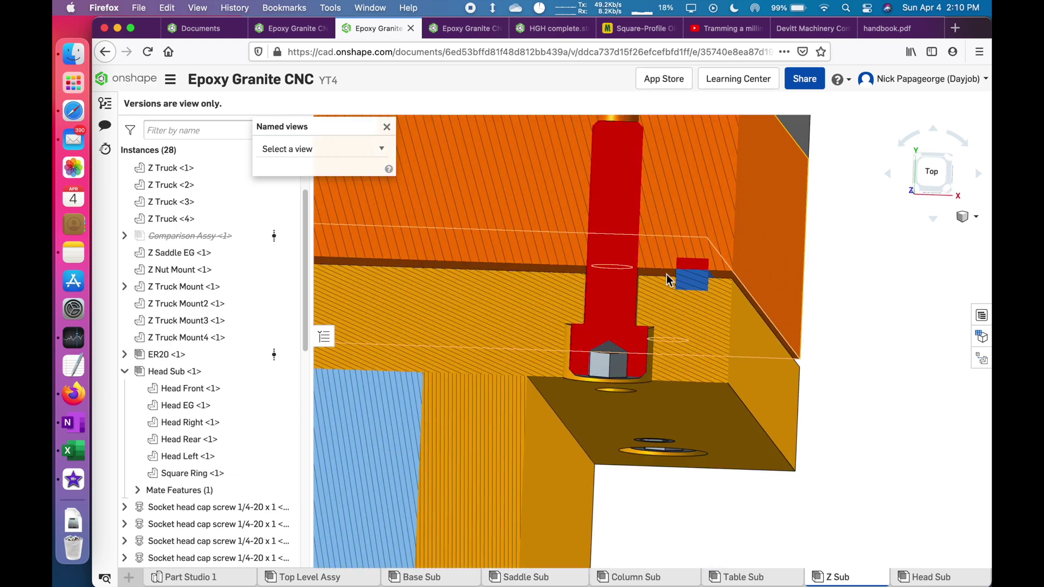
Step: Examine the whole sectioned Z Sub assembly with both cap screws, and close the Named views dialog
{"action": "scroll", "coordinate": [680, 275], "scroll_direction": "down", "scroll_amount": 5}
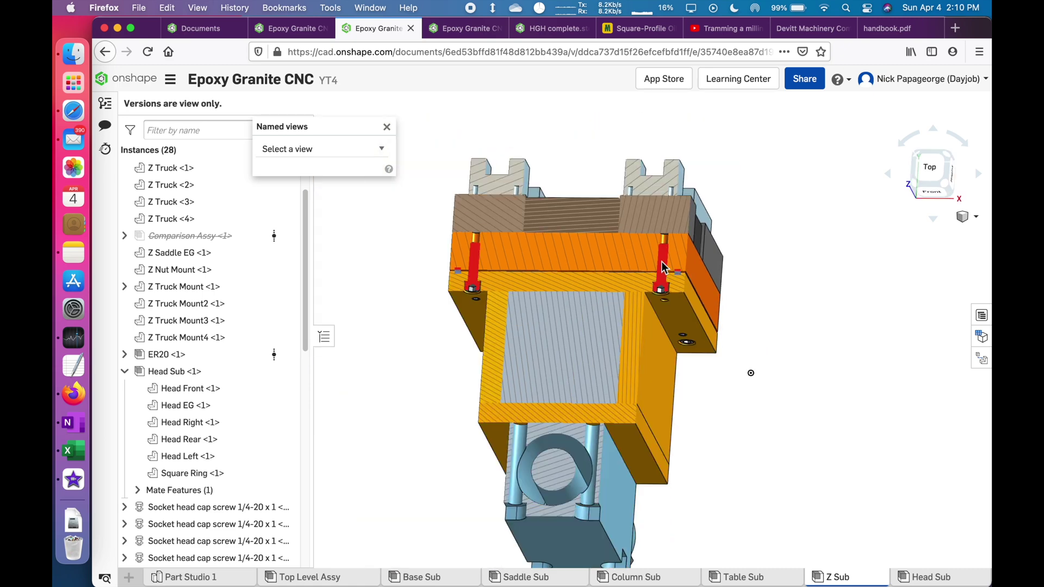
{"action": "right_click_drag", "start_coordinate": [661, 262], "coordinate": [603, 250]}
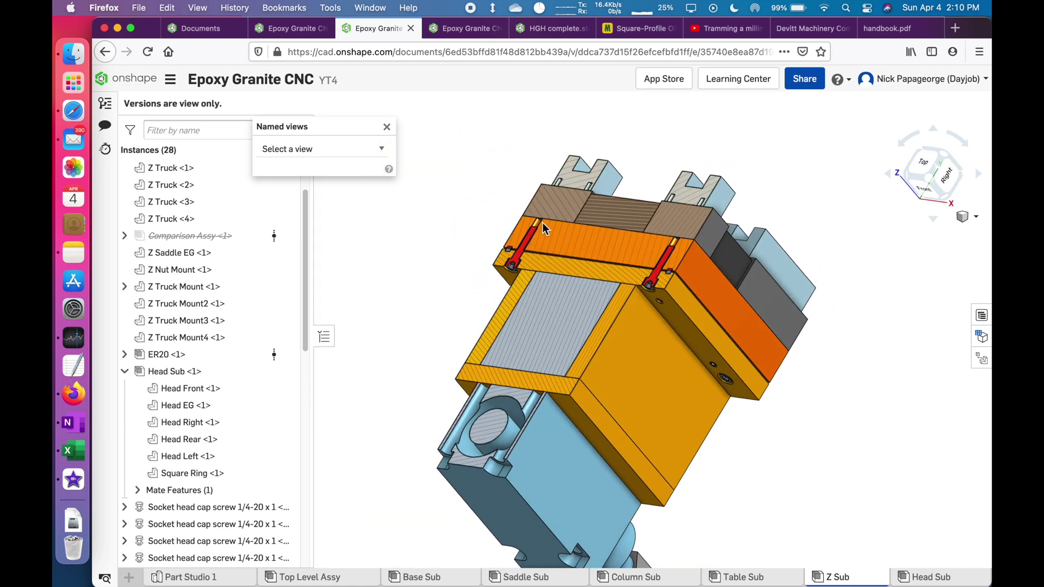
{"action": "left_click", "coordinate": [387, 127]}
{"action": "scroll", "coordinate": [494, 203], "scroll_direction": "down", "scroll_amount": 3}
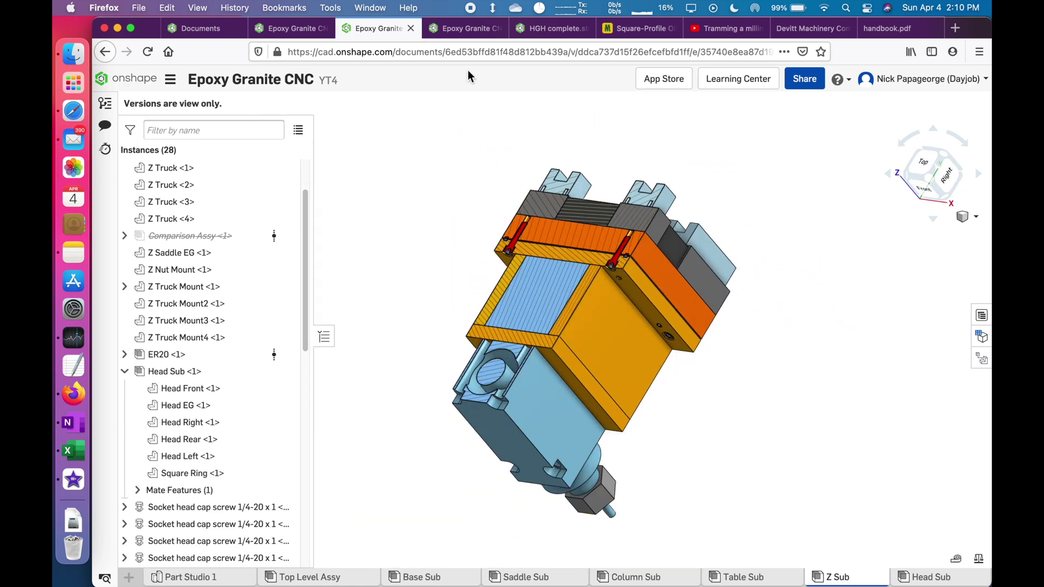
Step: Open the Devitt Machinery website, review the Moglice Method and company description, and show the Way Rebuilding Handbook entry
{"action": "left_click", "coordinate": [799, 30]}
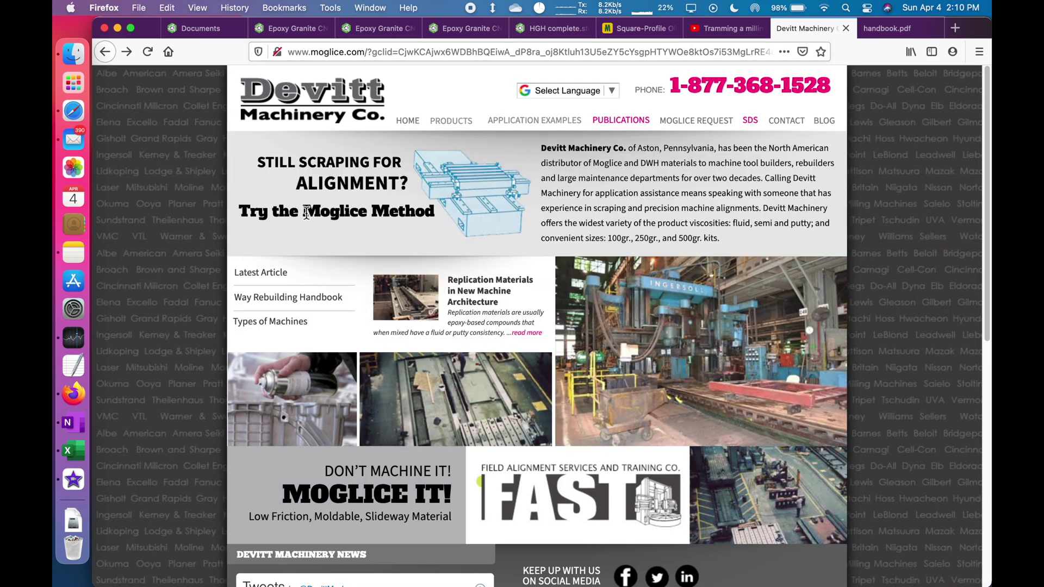
{"action": "double_click", "coordinate": [356, 220]}
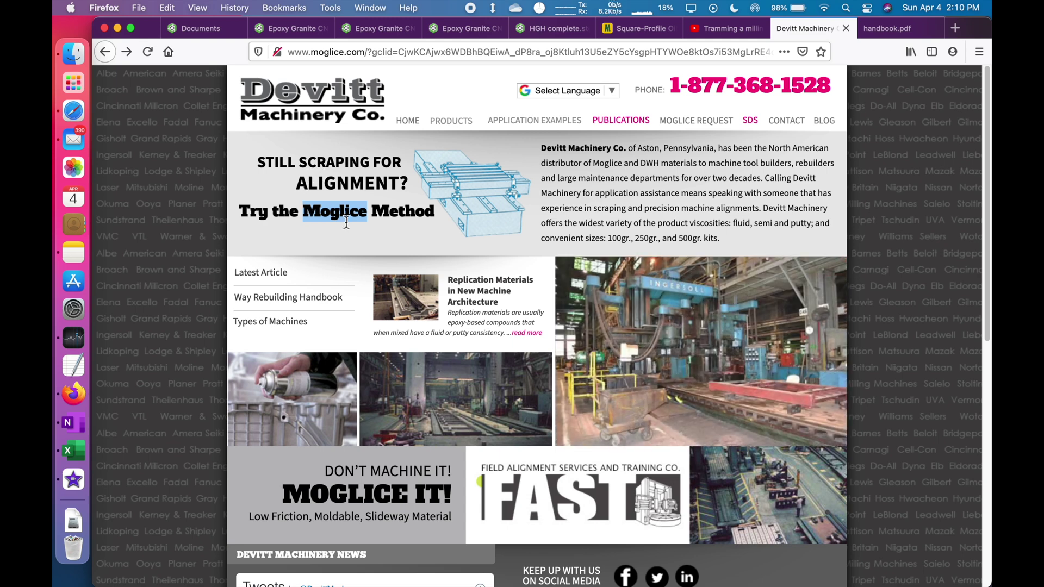
{"action": "left_click", "coordinate": [912, 256]}
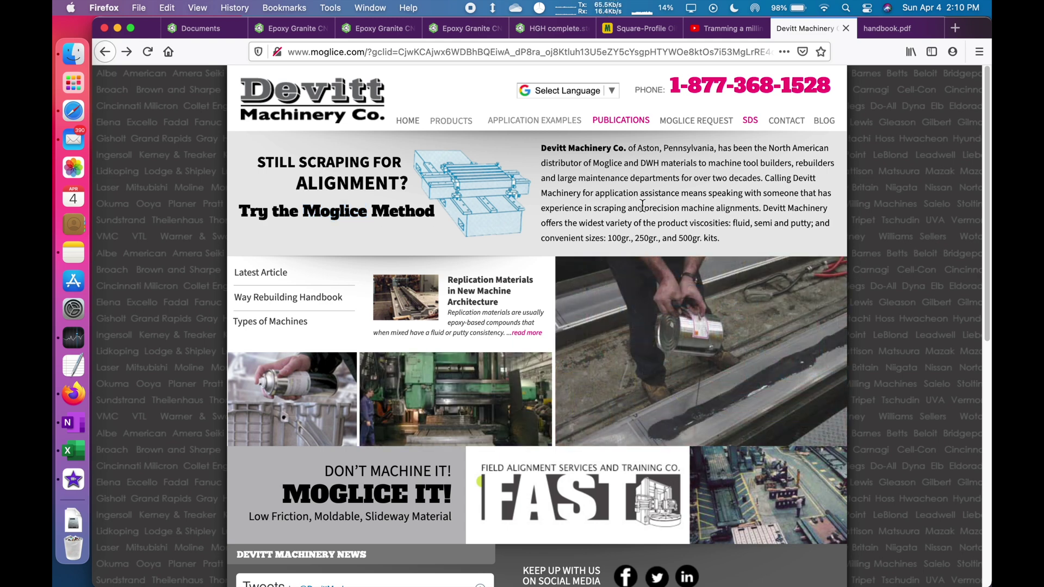
{"action": "double_click", "coordinate": [648, 148]}
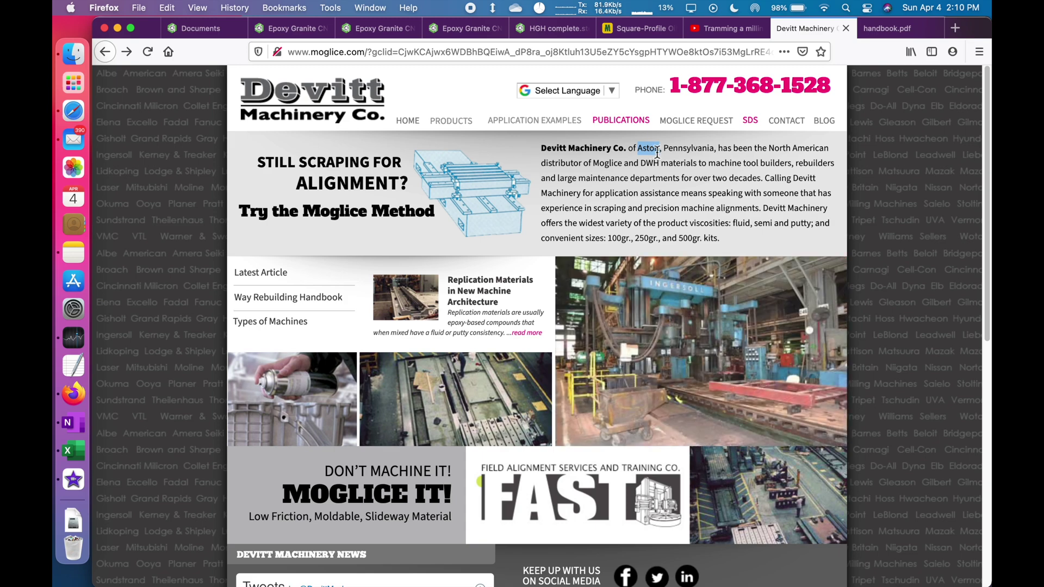
{"action": "left_click", "coordinate": [656, 168]}
{"action": "left_click", "coordinate": [310, 301]}
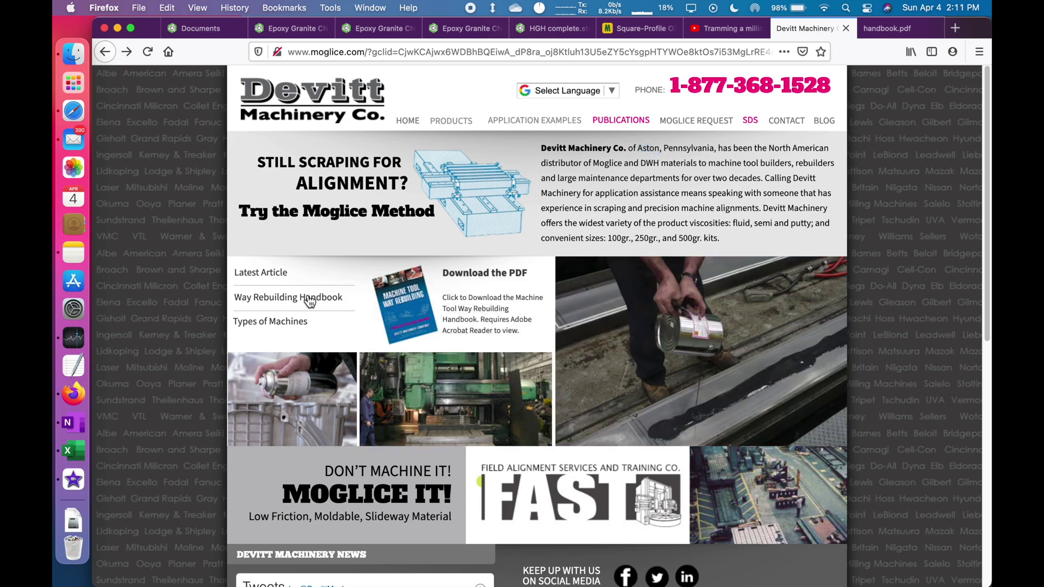
Step: Open handbook.pdf and skim the Machine Tool Way Rebuilding cover and table of contents
{"action": "left_click", "coordinate": [883, 27]}
{"action": "scroll", "coordinate": [587, 318], "scroll_direction": "down", "scroll_amount": 10}
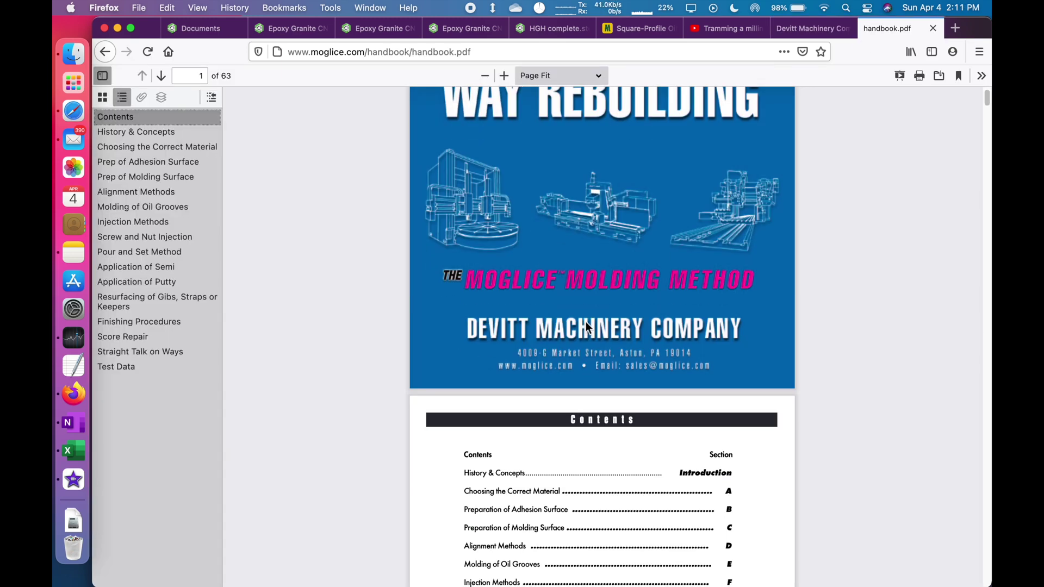
{"action": "scroll", "coordinate": [587, 323], "scroll_direction": "down", "scroll_amount": 5}
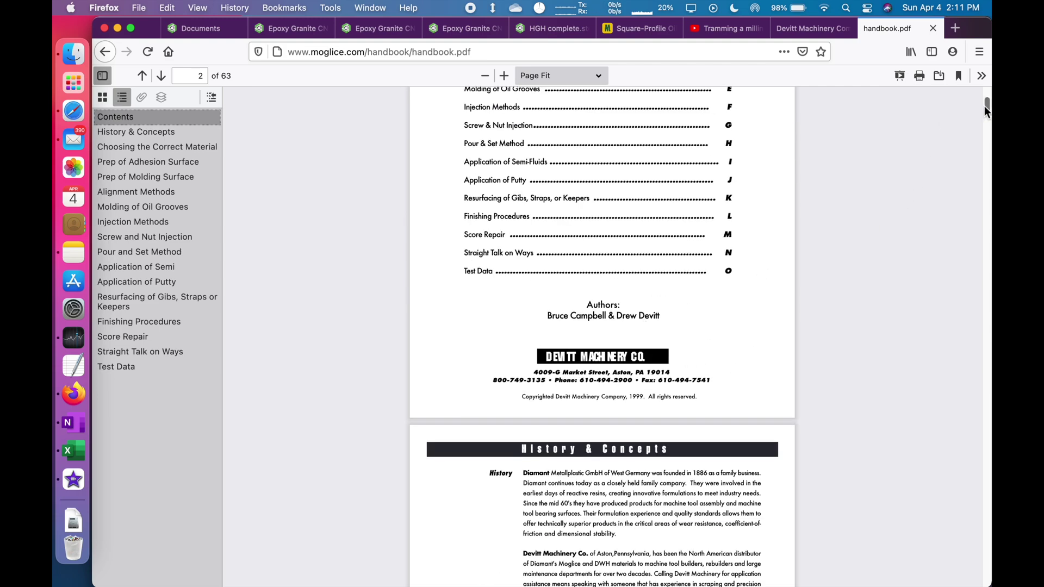
{"action": "mouse_move", "coordinate": [986, 109]}
{"action": "left_mouse_down"}
{"action": "mouse_move", "coordinate": [987, 263]}
{"action": "mouse_move", "coordinate": [988, 91]}
{"action": "left_mouse_up"}
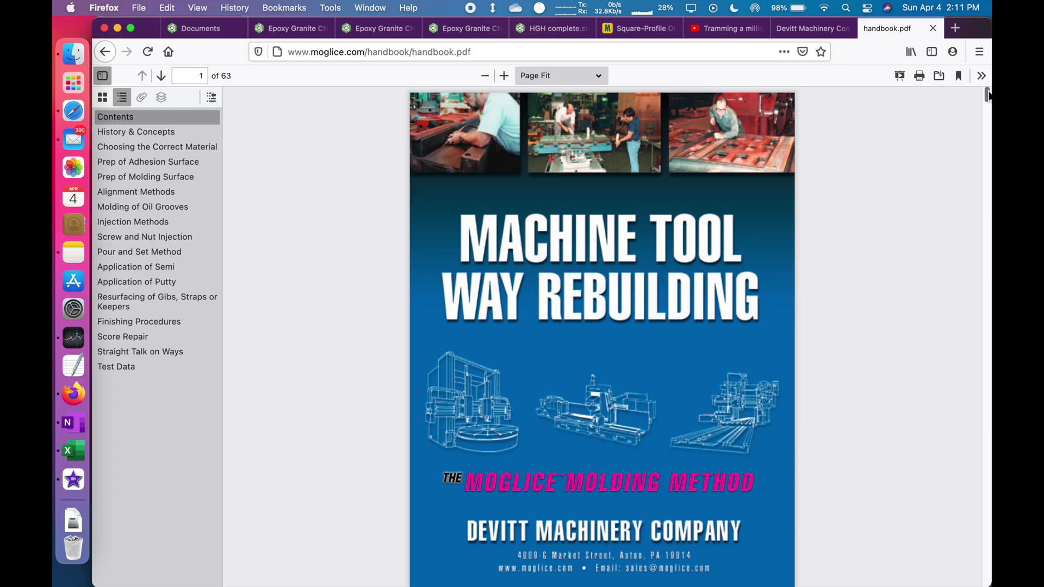
Step: Return to the sectioned YT4 Z Sub assembly and examine the gap between the head flange and the orange Z Saddle
{"action": "left_click", "coordinate": [364, 30]}
{"action": "scroll", "coordinate": [606, 268], "scroll_direction": "up", "scroll_amount": 5}
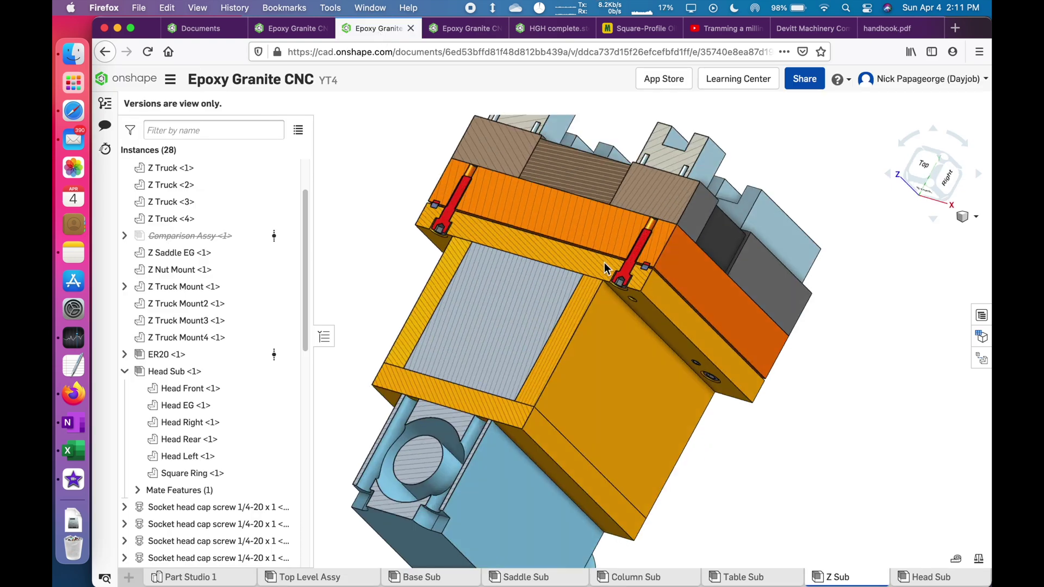
{"action": "right_click_drag", "start_coordinate": [606, 268], "coordinate": [612, 259]}
{"action": "scroll", "coordinate": [613, 259], "scroll_direction": "up", "scroll_amount": 5}
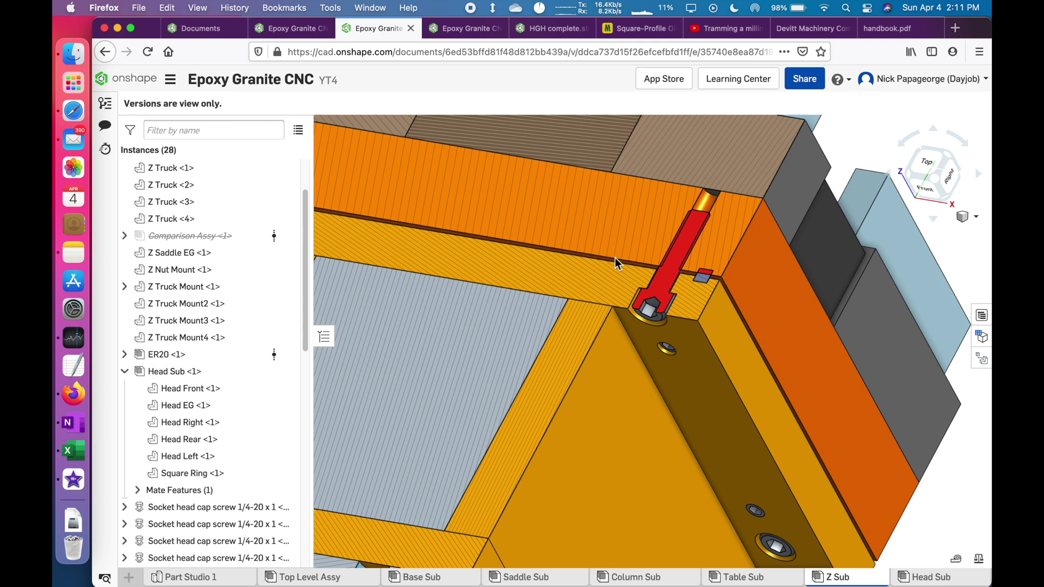
{"action": "scroll", "coordinate": [617, 261], "scroll_direction": "down", "scroll_amount": 6}
Step: Open the YouTube video "Tramming a milling machine with epoxy" and browse its viewer comments
{"action": "left_click", "coordinate": [726, 28]}
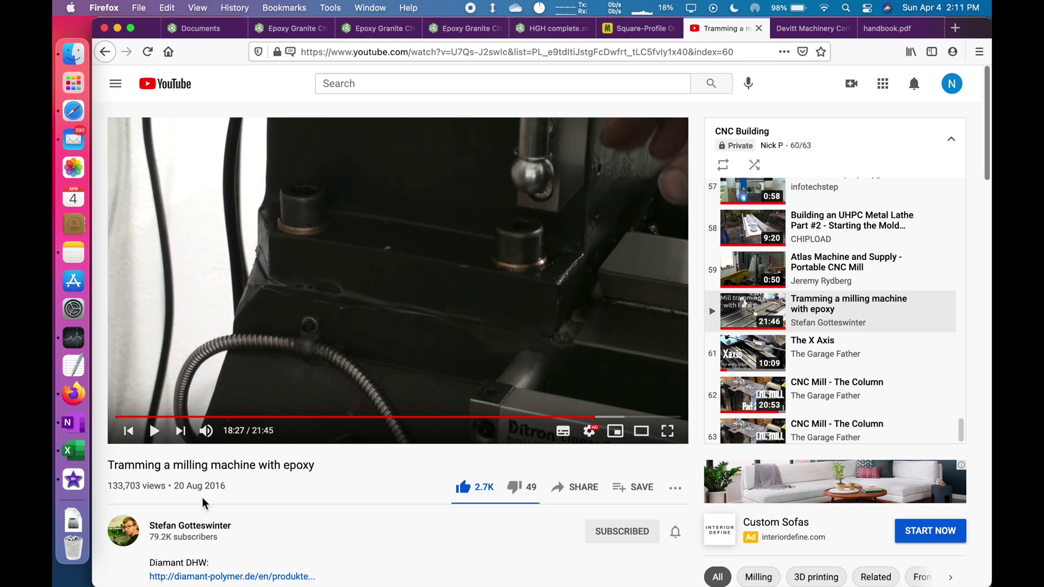
{"action": "scroll", "coordinate": [225, 345], "scroll_direction": "down", "scroll_amount": 10}
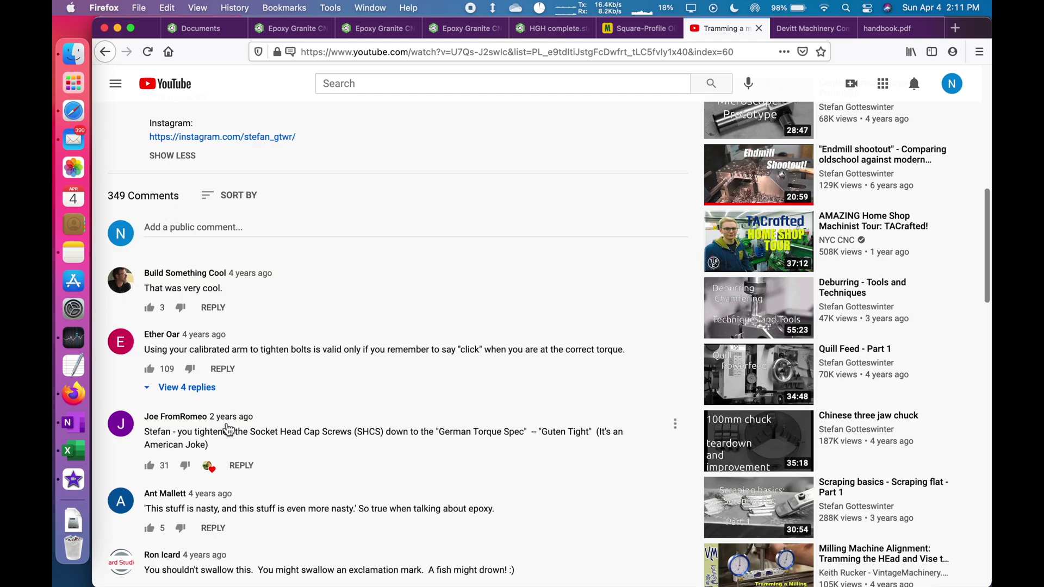
{"action": "scroll", "coordinate": [327, 431], "scroll_direction": "down", "scroll_amount": 10}
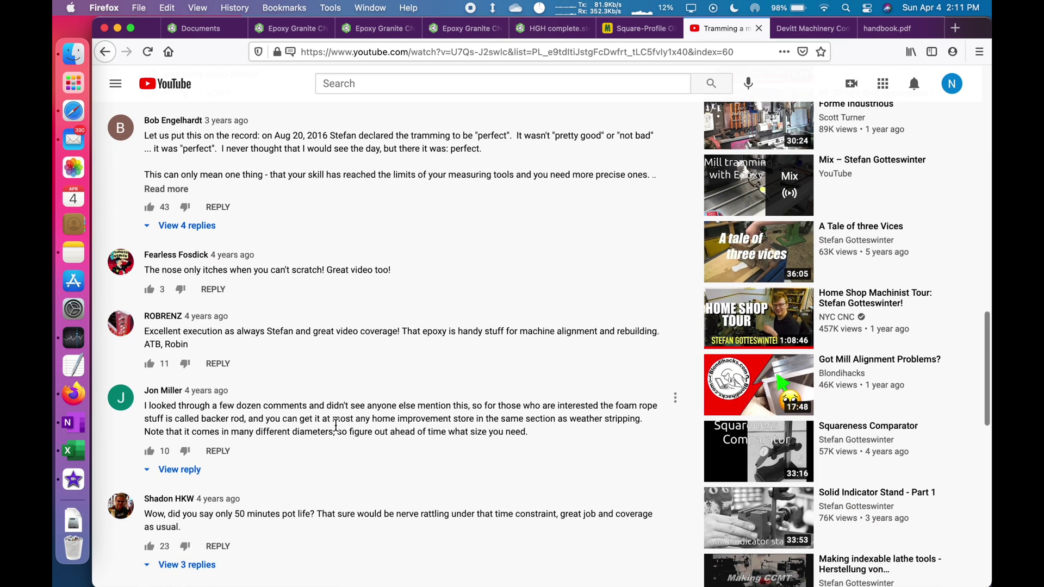
{"action": "scroll", "coordinate": [336, 430], "scroll_direction": "down", "scroll_amount": 3}
{"action": "scroll", "coordinate": [335, 430], "scroll_direction": "up", "scroll_amount": 20}
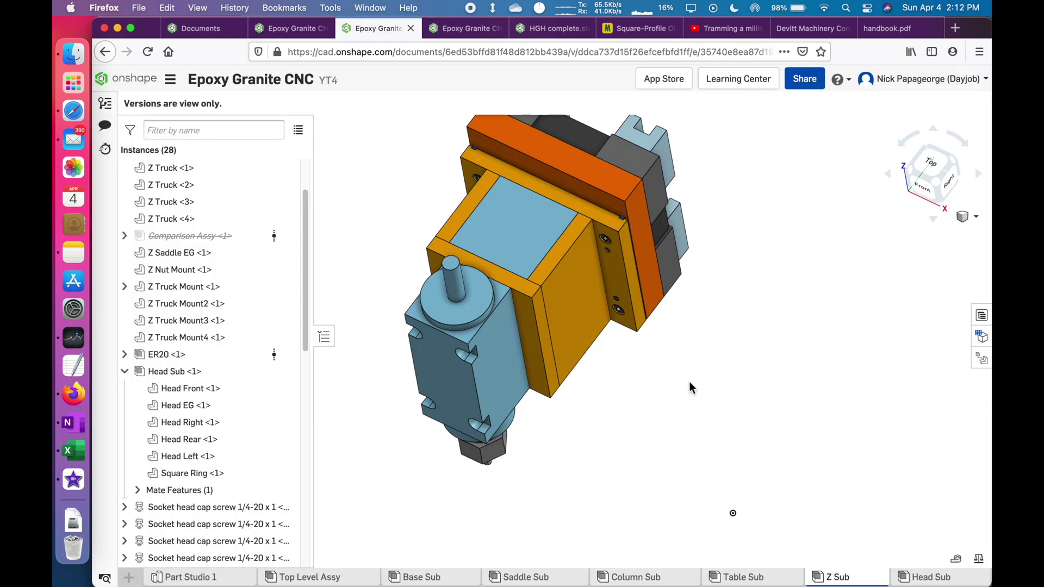
Step: Switch back to the unsectioned YT4 Z Sub assembly and examine its truck side and the plate stack edge-on
{"action": "right_click_drag", "start_coordinate": [690, 383], "coordinate": [569, 392]}
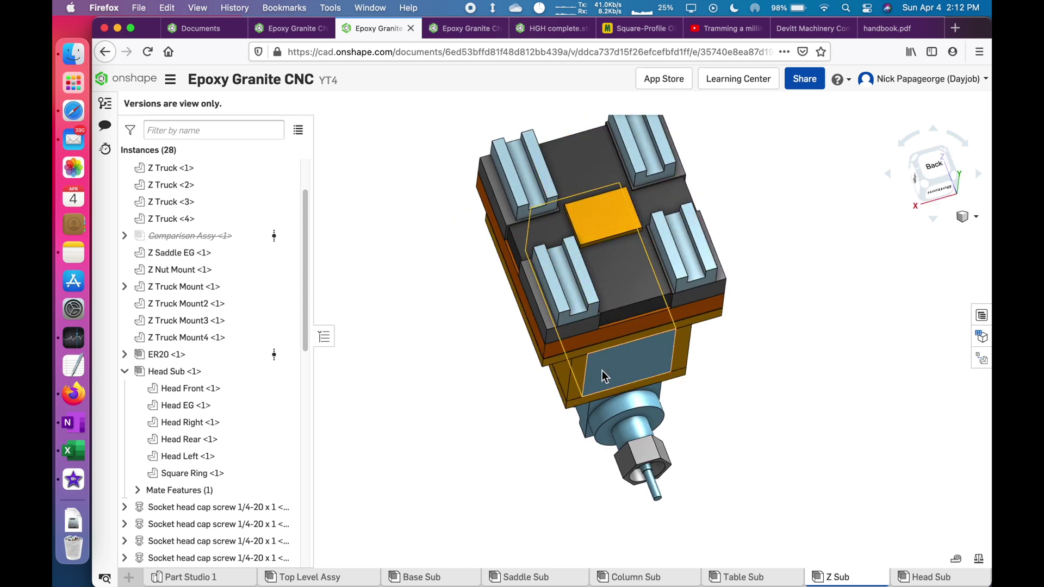
{"action": "scroll", "coordinate": [621, 249], "scroll_direction": "up", "scroll_amount": 4}
{"action": "right_click_drag", "start_coordinate": [621, 249], "coordinate": [596, 262]}
{"action": "scroll", "coordinate": [612, 292], "scroll_direction": "down", "scroll_amount": 3}
{"action": "scroll", "coordinate": [564, 270], "scroll_direction": "up", "scroll_amount": 2}
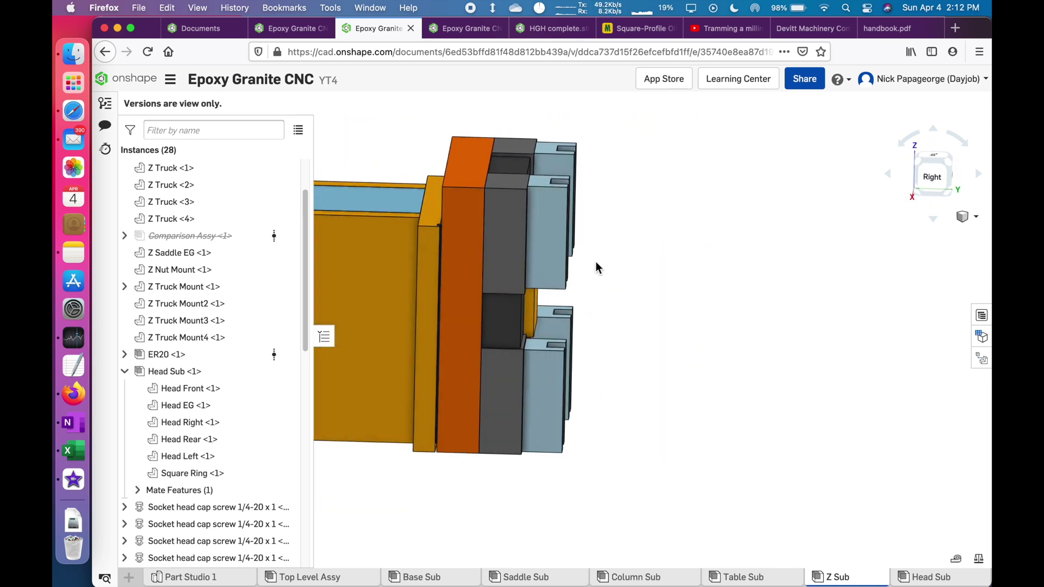
Step: Highlight the Z Saddle, Z Truck Mount and Z Saddle EG parts, clear the selection, and examine the layered saddle from behind
{"action": "left_click", "coordinate": [453, 226]}
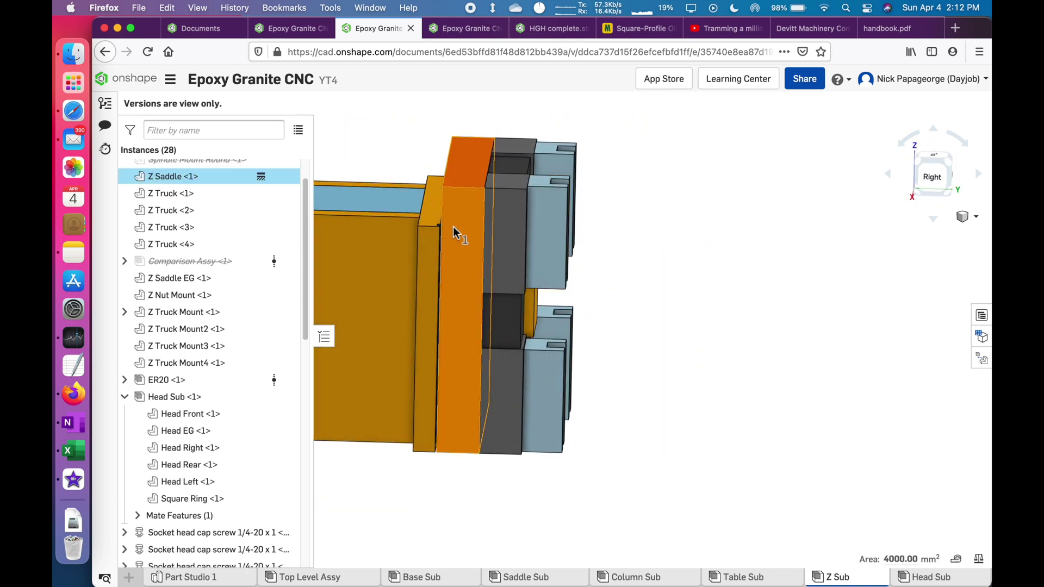
{"action": "left_click", "coordinate": [501, 216]}
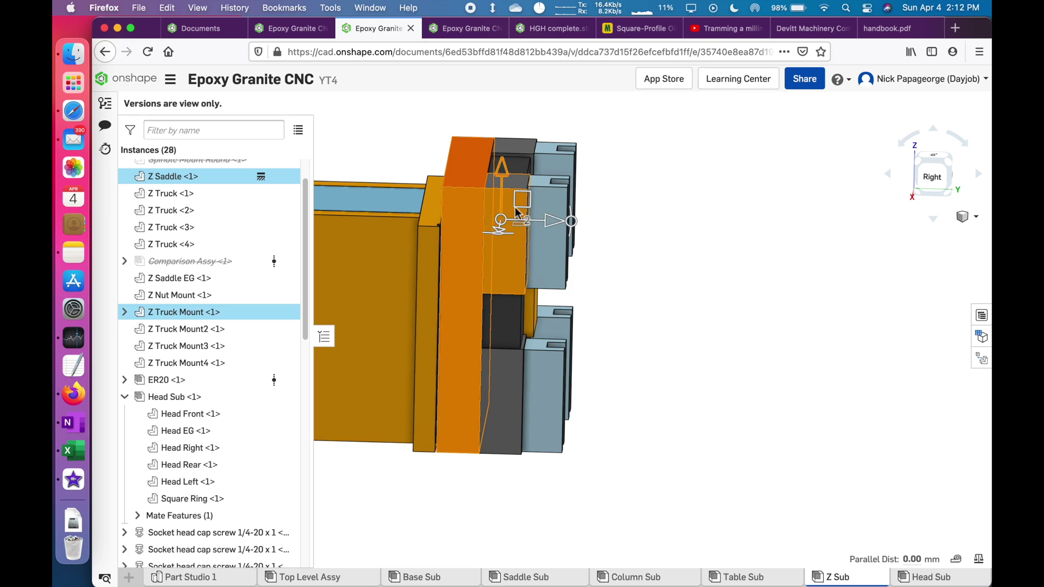
{"action": "right_click_drag", "start_coordinate": [515, 207], "coordinate": [508, 194]}
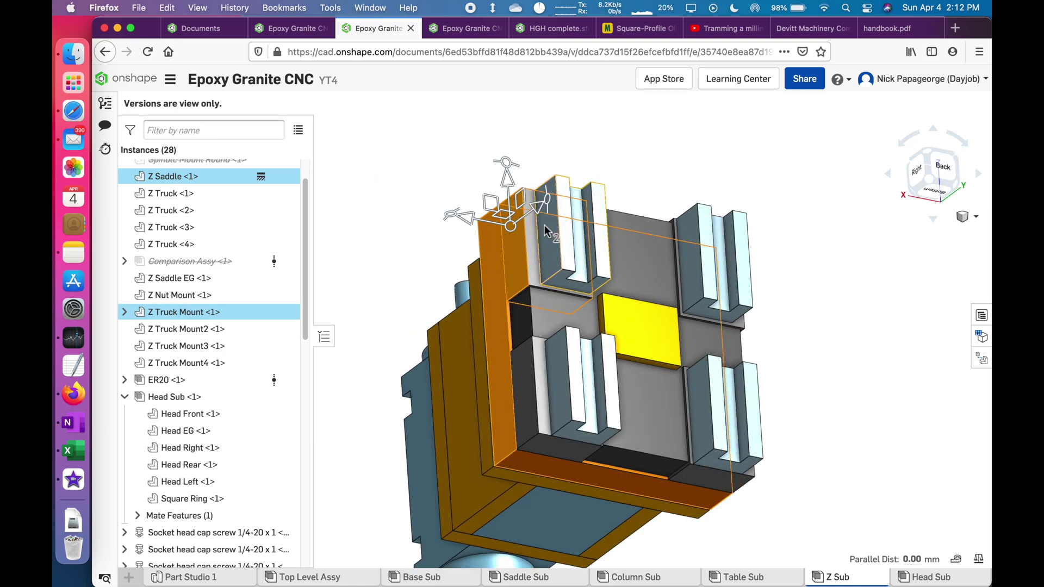
{"action": "mouse_move", "coordinate": [544, 225]}
{"action": "right_mouse_down"}
{"action": "mouse_move", "coordinate": [583, 239]}
{"action": "mouse_move", "coordinate": [546, 228]}
{"action": "right_mouse_up"}
{"action": "left_click", "coordinate": [530, 298]}
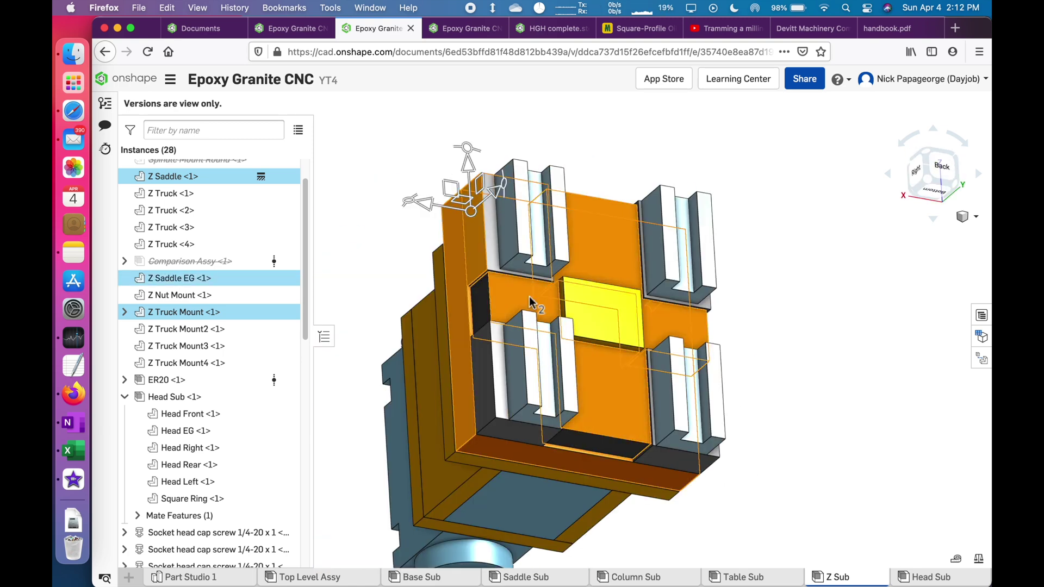
{"action": "right_click_drag", "start_coordinate": [585, 302], "coordinate": [650, 309]}
{"action": "left_click", "coordinate": [601, 299]}
{"action": "scroll", "coordinate": [599, 306], "scroll_direction": "down", "scroll_amount": 3}
{"action": "left_click", "coordinate": [788, 315]}
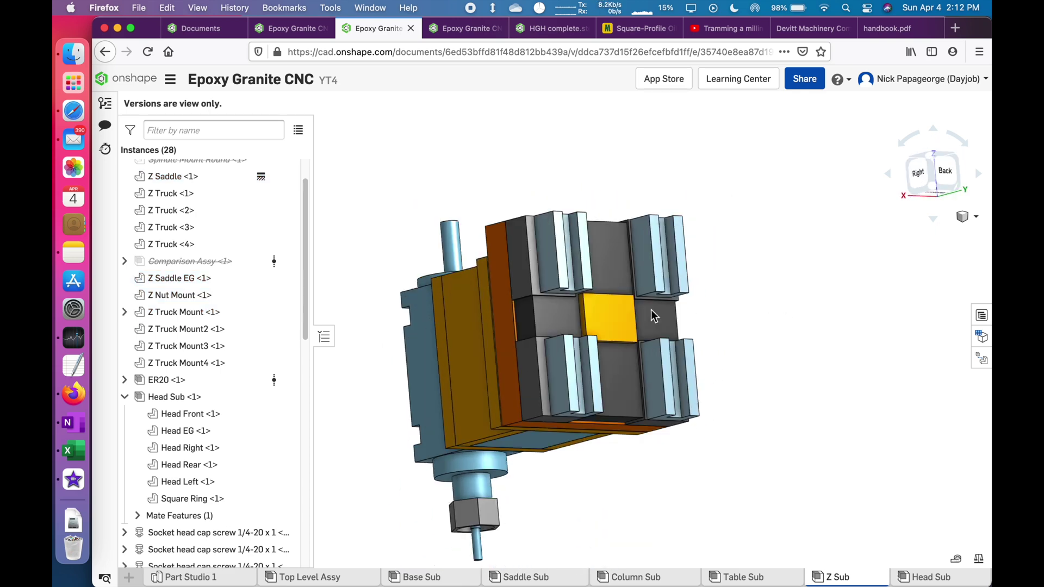
{"action": "right_click_drag", "start_coordinate": [602, 264], "coordinate": [536, 297]}
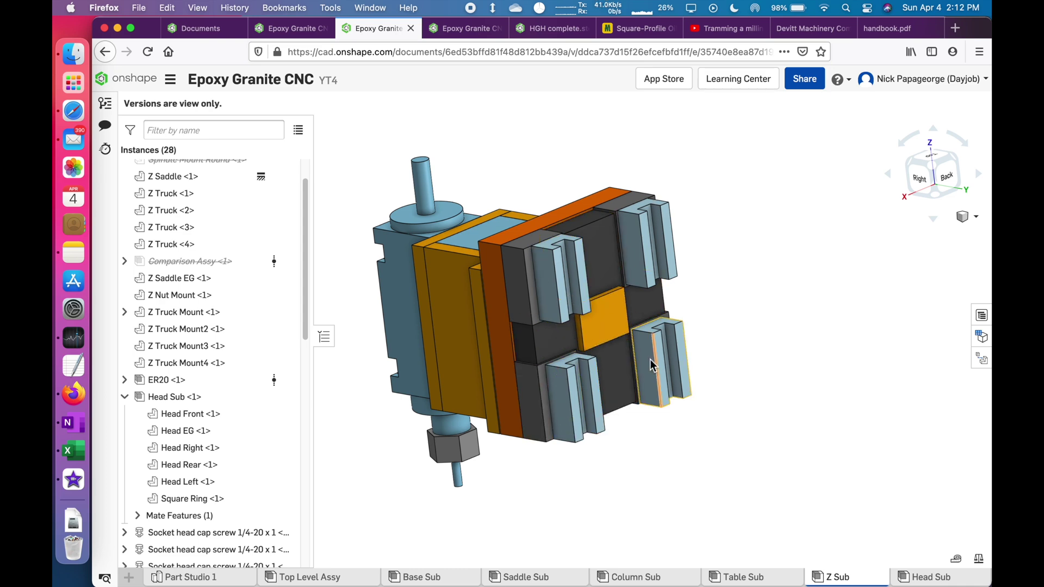
{"action": "right_click_drag", "start_coordinate": [650, 360], "coordinate": [519, 288]}
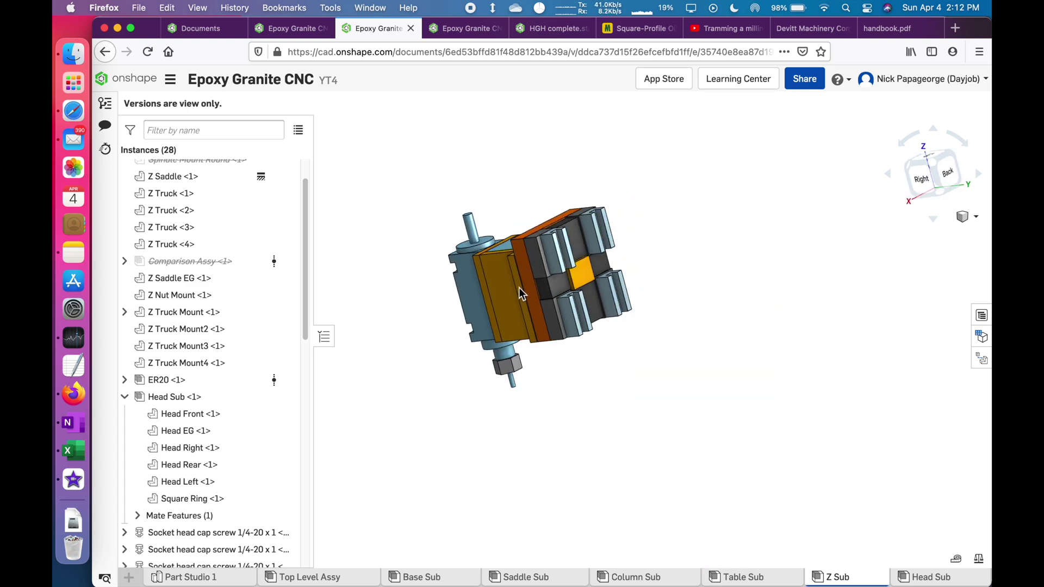
Step: Switch to the Main workspace's Z Sub assembly, check the Alternate Z Saddle's thickness along its upper edge, and clear the selection
{"action": "left_click", "coordinate": [473, 29]}
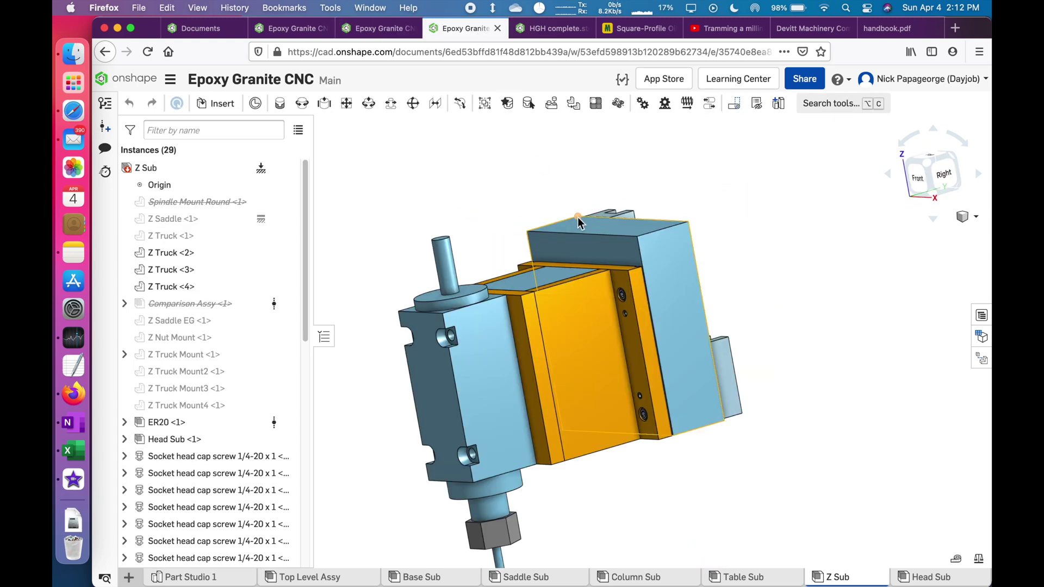
{"action": "mouse_move", "coordinate": [579, 220]}
{"action": "right_mouse_down"}
{"action": "mouse_move", "coordinate": [618, 221]}
{"action": "mouse_move", "coordinate": [543, 252]}
{"action": "mouse_move", "coordinate": [577, 240]}
{"action": "right_mouse_up"}
{"action": "scroll", "coordinate": [543, 227], "scroll_direction": "up", "scroll_amount": 5}
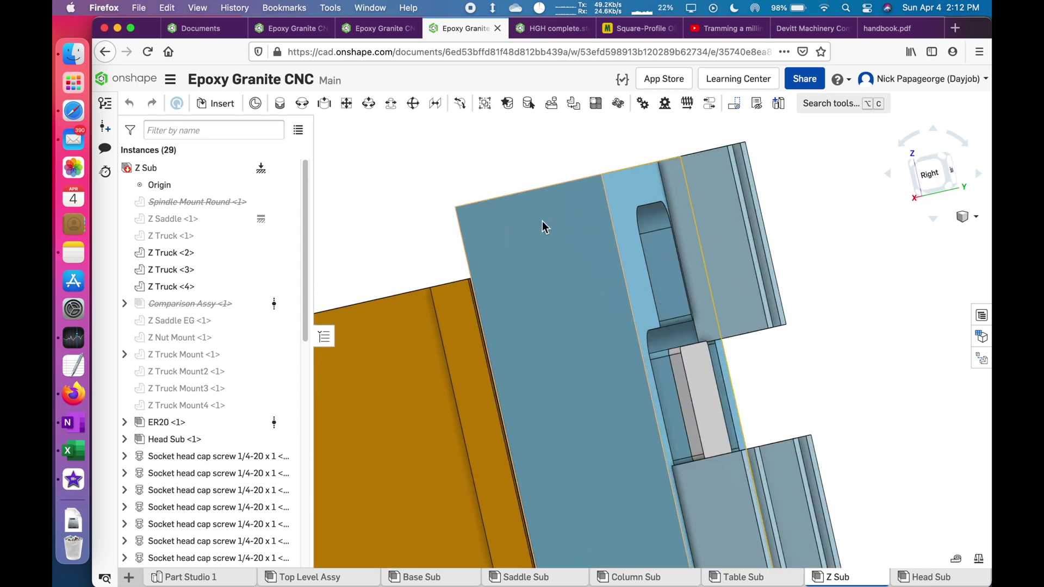
{"action": "left_click", "coordinate": [540, 191]}
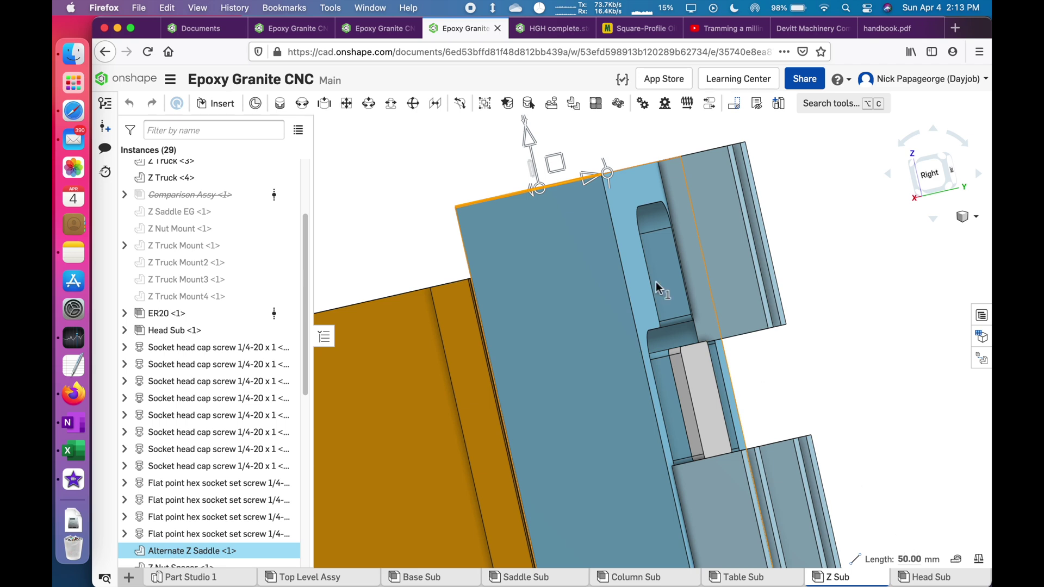
{"action": "right_click_drag", "start_coordinate": [614, 229], "coordinate": [621, 263]}
{"action": "key", "text": "space"}
Step: Examine the pocket, central boss and truck positions on the back of the Alternate Z Saddle
{"action": "scroll", "coordinate": [593, 230], "scroll_direction": "down", "scroll_amount": 4}
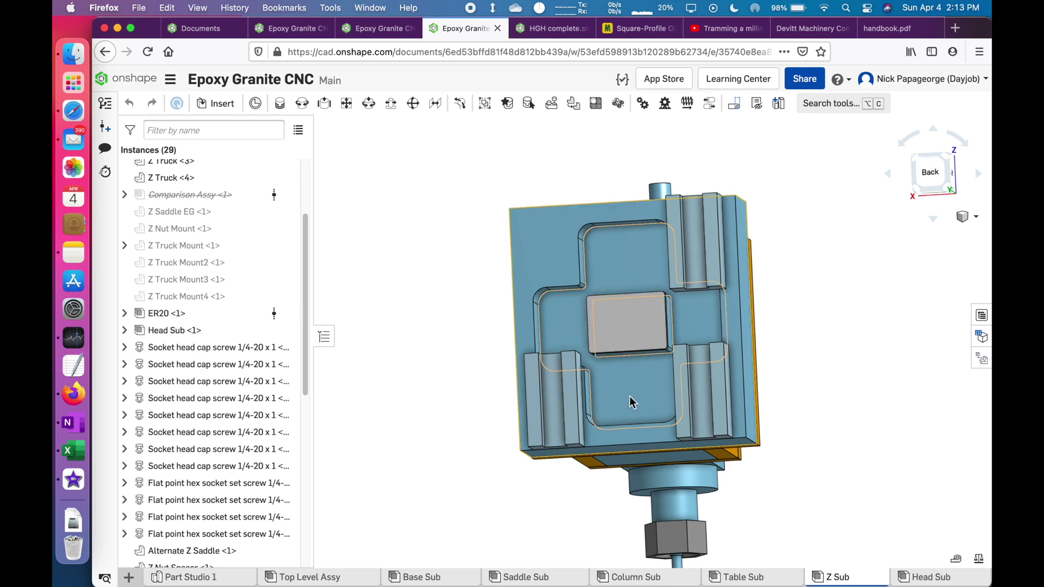
{"action": "right_click_drag", "start_coordinate": [630, 396], "coordinate": [618, 200]}
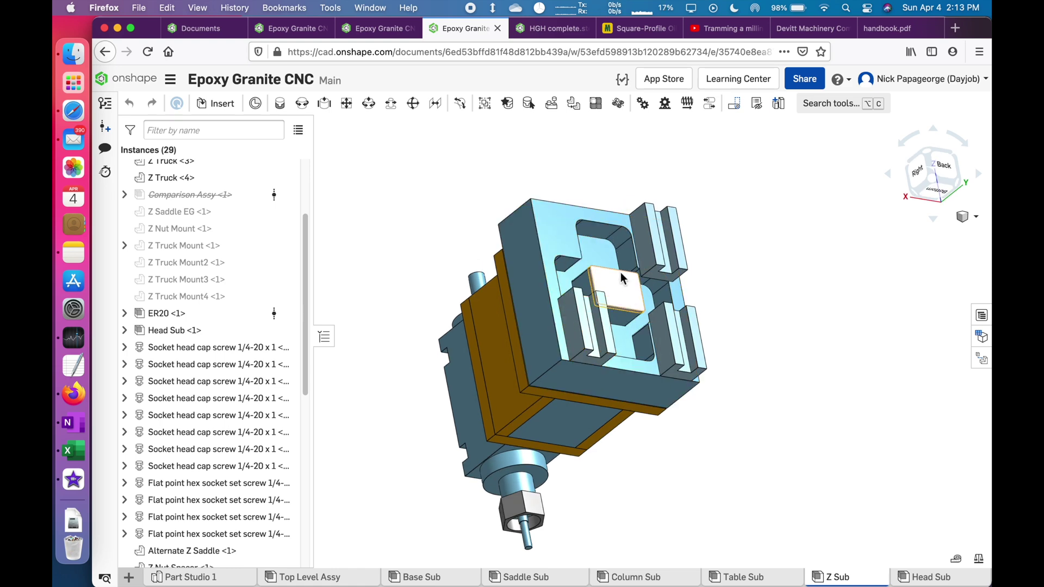
{"action": "scroll", "coordinate": [615, 269], "scroll_direction": "up", "scroll_amount": 3}
{"action": "right_click_drag", "start_coordinate": [615, 269], "coordinate": [604, 262]}
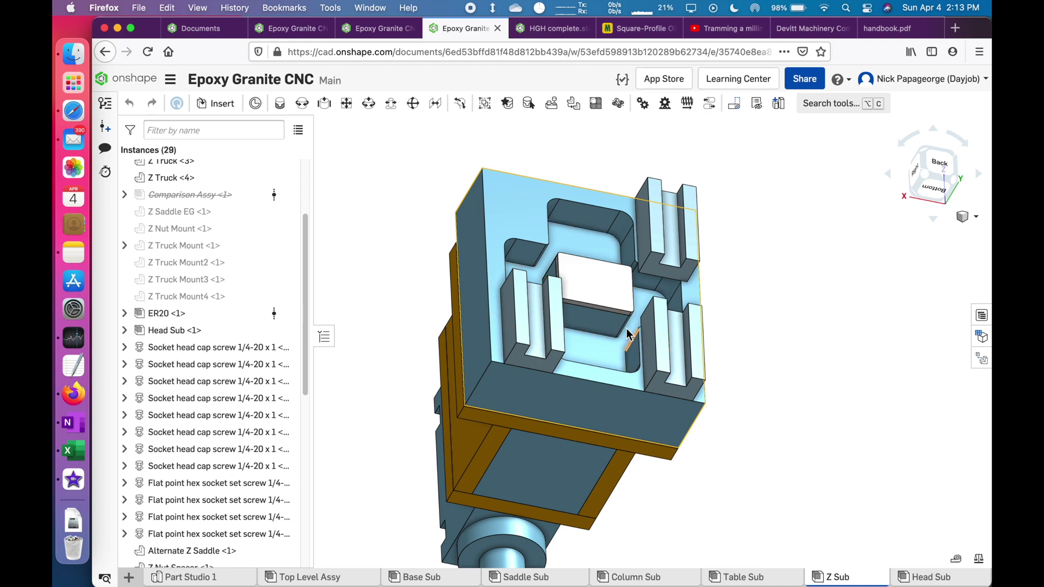
{"action": "right_click_drag", "start_coordinate": [605, 278], "coordinate": [569, 243]}
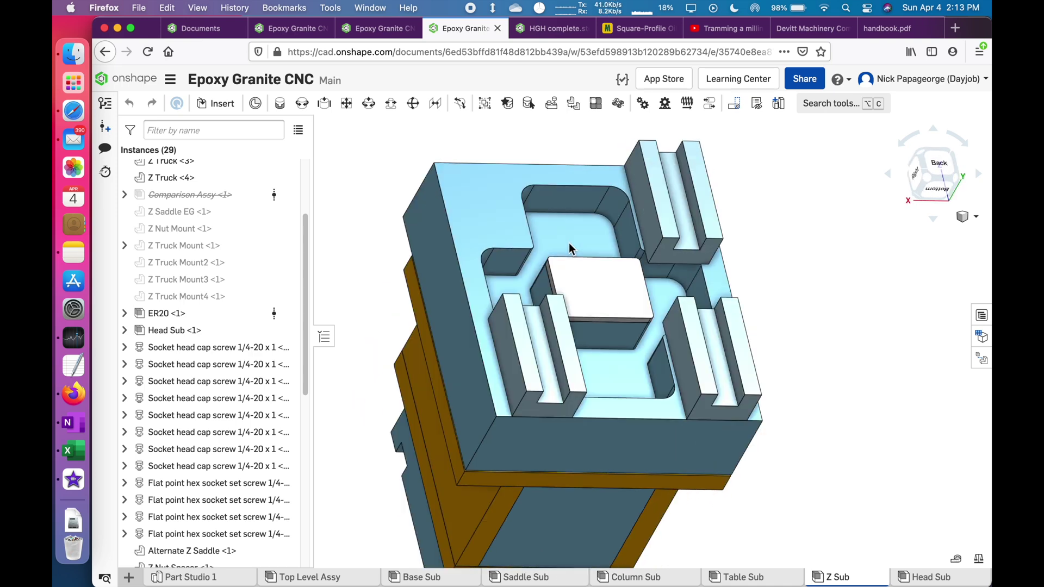
Step: Check the Alternate Z Saddle's pocket depth, and measure the minimum distance between the pocket's inner corner and the central boss
{"action": "left_click", "coordinate": [602, 199]}
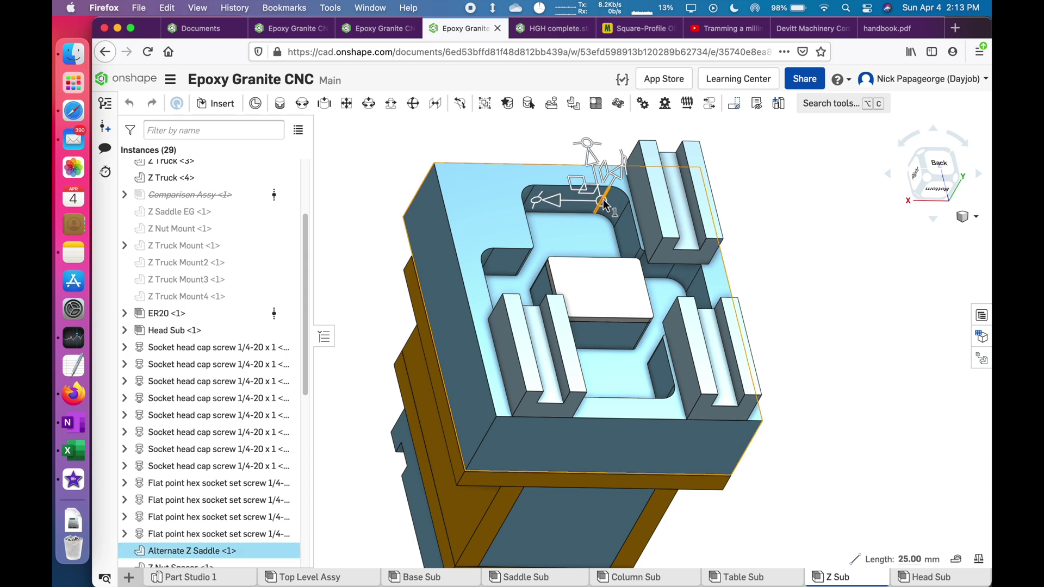
{"action": "left_click", "coordinate": [811, 227]}
{"action": "scroll", "coordinate": [539, 285], "scroll_direction": "up", "scroll_amount": 5}
{"action": "right_click_drag", "start_coordinate": [540, 285], "coordinate": [544, 277]}
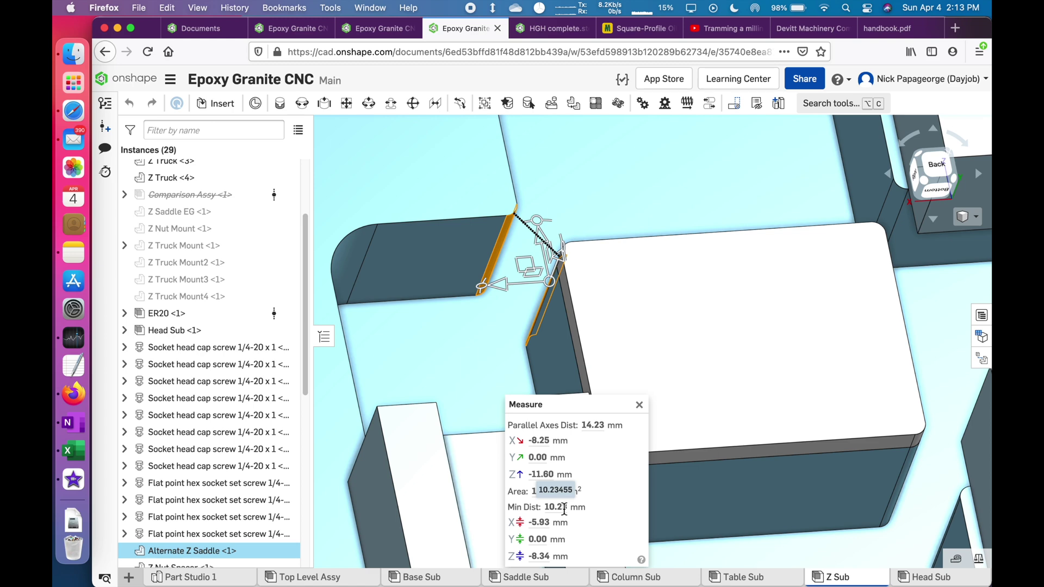
Step: Close the measurement details and examine the clearance between the pocket's inner corner and the central boss on the Alternate Z Saddle
{"action": "left_click", "coordinate": [622, 322]}
{"action": "left_click", "coordinate": [639, 405]}
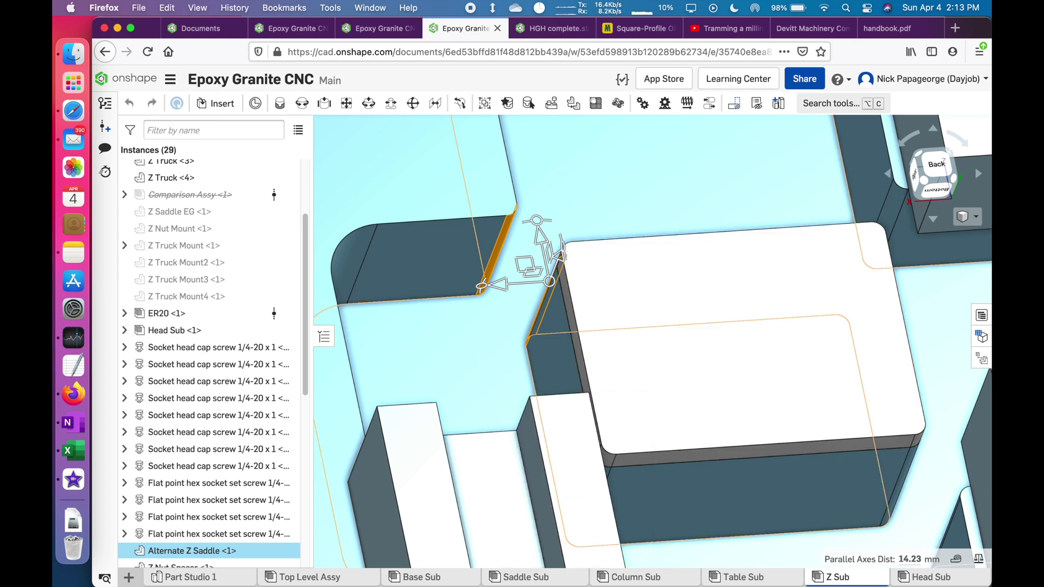
{"action": "scroll", "coordinate": [628, 237], "scroll_direction": "down", "scroll_amount": 5}
{"action": "left_click", "coordinate": [440, 236]}
{"action": "scroll", "coordinate": [583, 250], "scroll_direction": "up", "scroll_amount": 10}
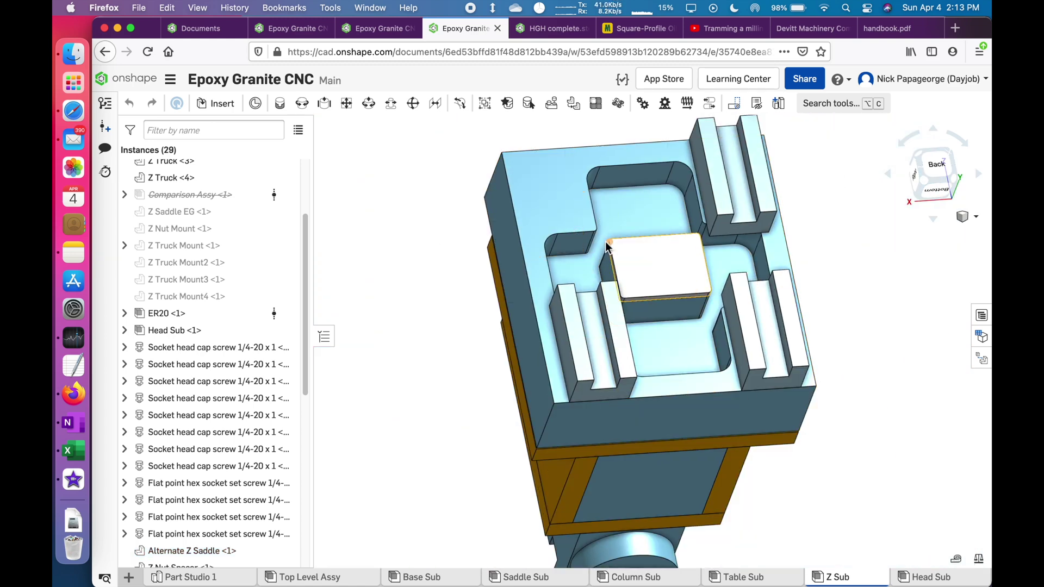
{"action": "scroll", "coordinate": [609, 240], "scroll_direction": "down", "scroll_amount": 10}
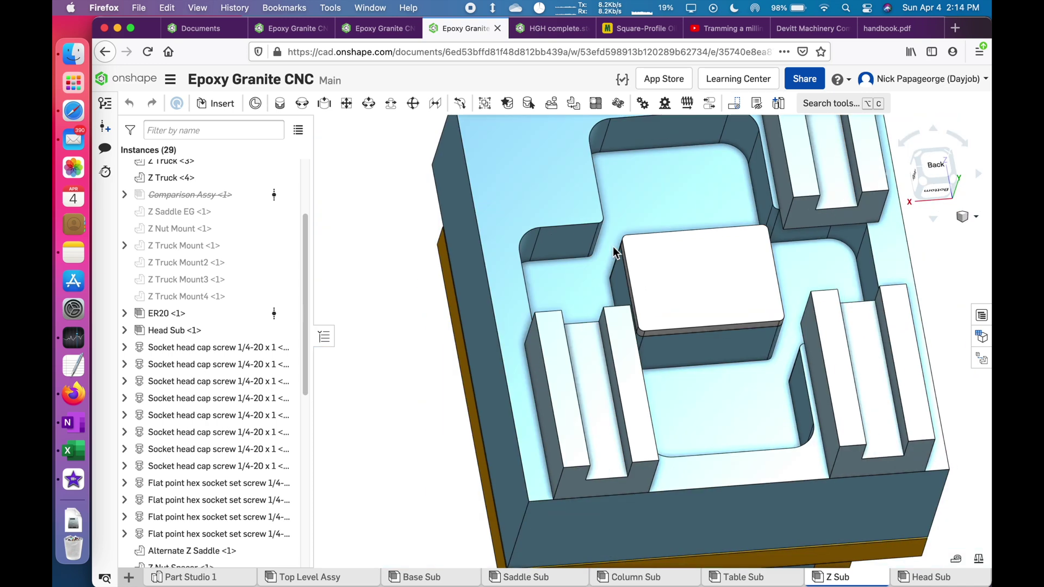
{"action": "right_click_drag", "start_coordinate": [609, 240], "coordinate": [652, 245]}
{"action": "scroll", "coordinate": [645, 253], "scroll_direction": "up", "scroll_amount": 8}
{"action": "scroll", "coordinate": [644, 252], "scroll_direction": "down", "scroll_amount": 6}
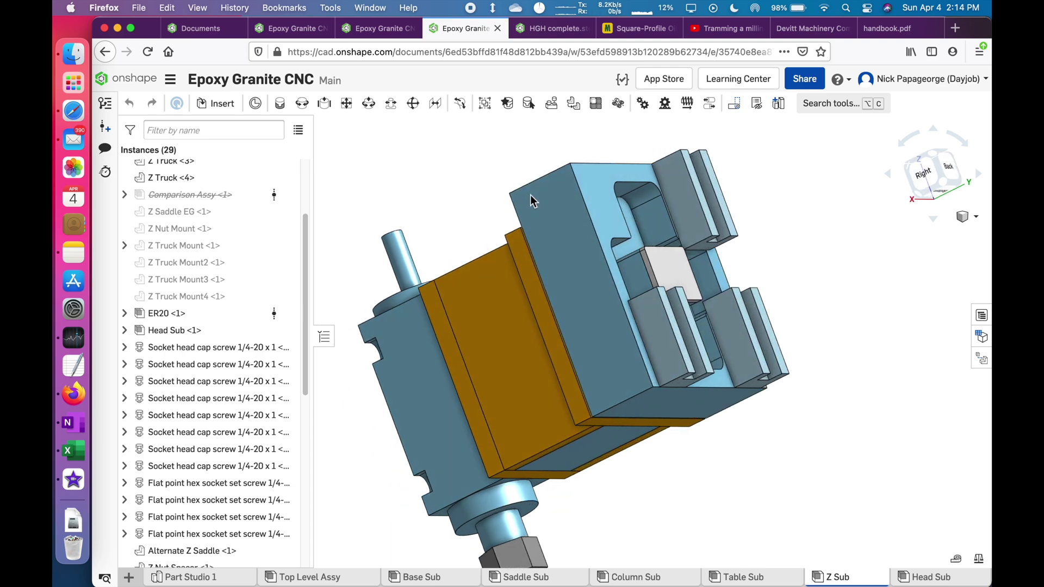
Step: Highlight the four outer perimeter faces of the Alternate Z Saddle, and clear the selection
{"action": "right_click_drag", "start_coordinate": [546, 203], "coordinate": [494, 191]}
{"action": "scroll", "coordinate": [543, 225], "scroll_direction": "up", "scroll_amount": 5}
{"action": "scroll", "coordinate": [493, 239], "scroll_direction": "down", "scroll_amount": 5}
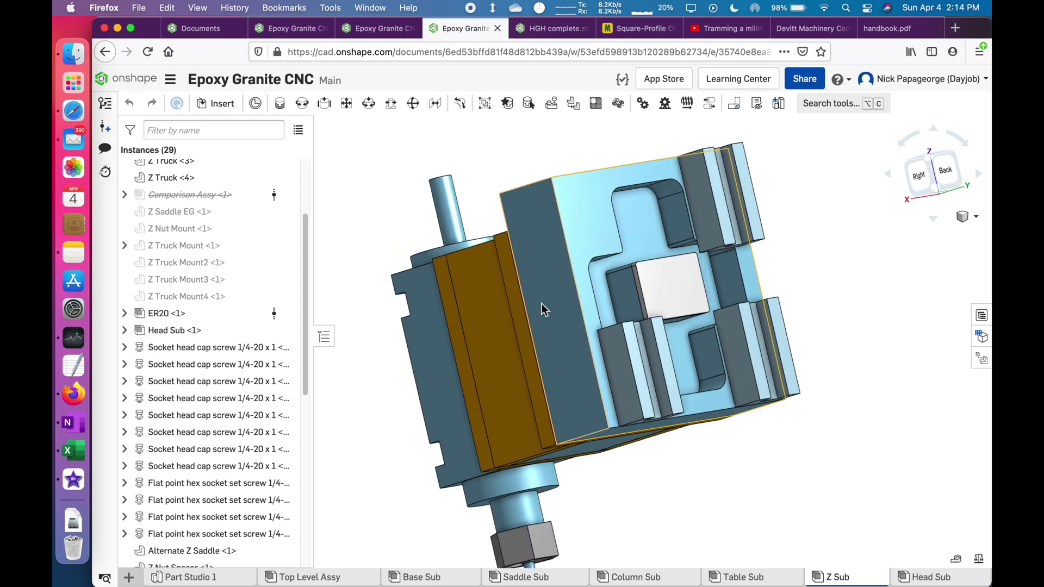
{"action": "right_click_drag", "start_coordinate": [542, 303], "coordinate": [520, 241]}
{"action": "left_click", "coordinate": [526, 228]}
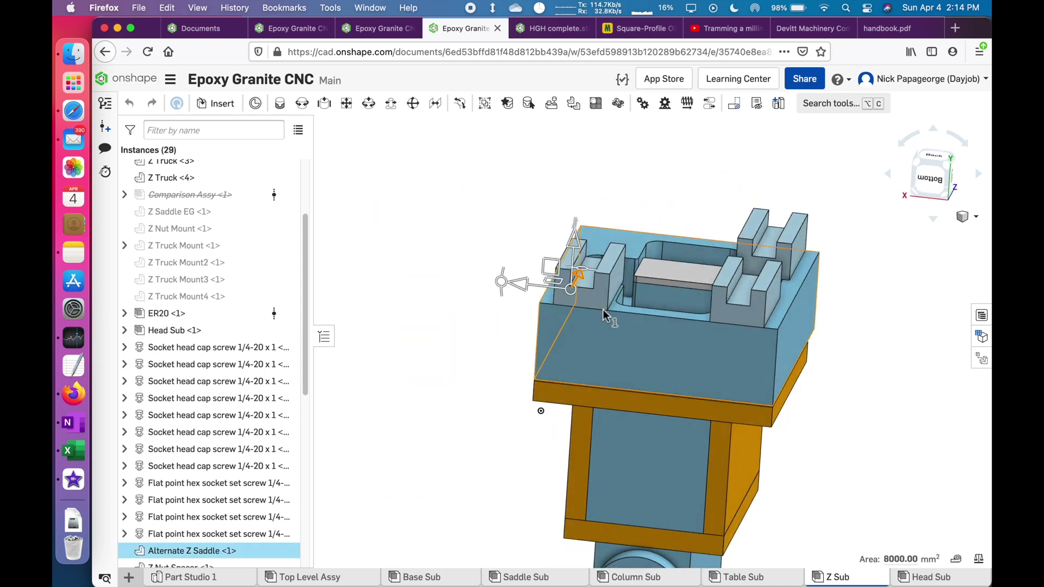
{"action": "left_click", "coordinate": [632, 336]}
{"action": "right_click_drag", "start_coordinate": [633, 336], "coordinate": [609, 326]}
{"action": "left_click", "coordinate": [751, 332]}
{"action": "left_click", "coordinate": [805, 294]}
{"action": "right_click_drag", "start_coordinate": [804, 300], "coordinate": [871, 308]}
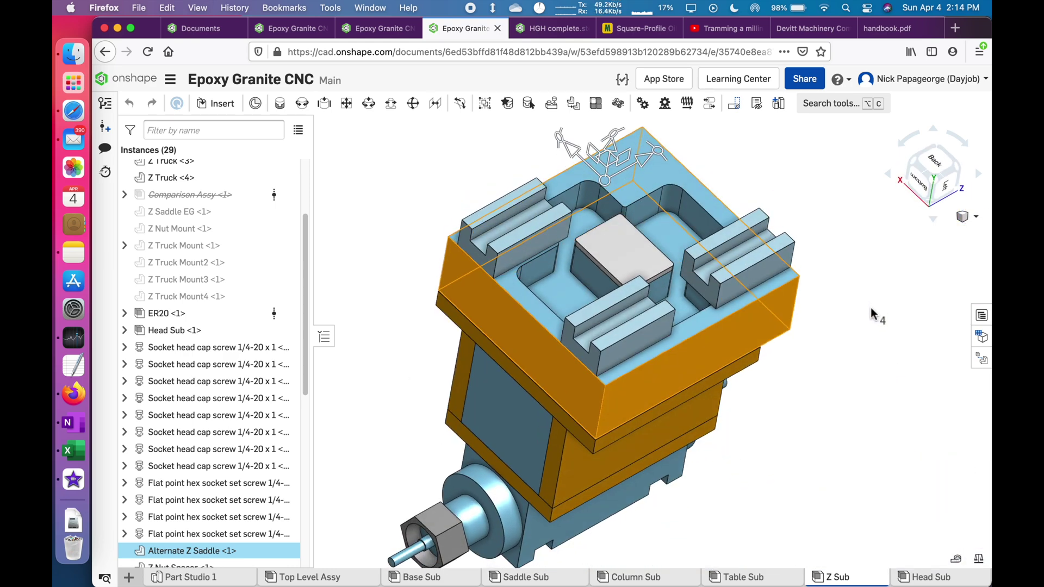
{"action": "left_click", "coordinate": [872, 308]}
Step: Highlight the underside face of the Alternate Z Saddle, clear the selection, and examine the saddle's side profile
{"action": "scroll", "coordinate": [545, 305], "scroll_direction": "up", "scroll_amount": 2}
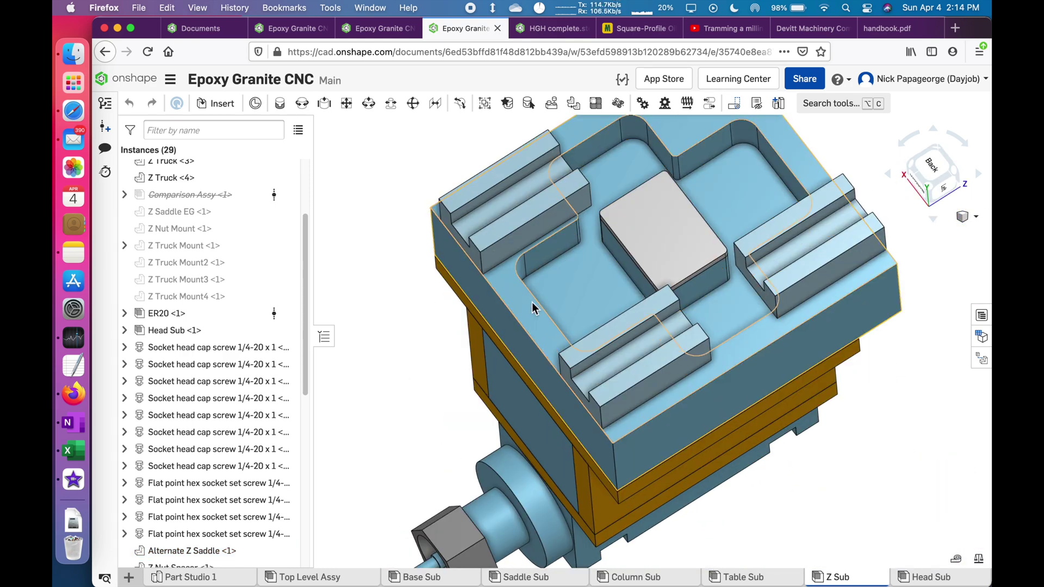
{"action": "scroll", "coordinate": [543, 237], "scroll_direction": "down", "scroll_amount": 3}
{"action": "right_click_drag", "start_coordinate": [542, 237], "coordinate": [576, 307]}
{"action": "scroll", "coordinate": [528, 278], "scroll_direction": "up", "scroll_amount": 3}
{"action": "left_click", "coordinate": [524, 272]}
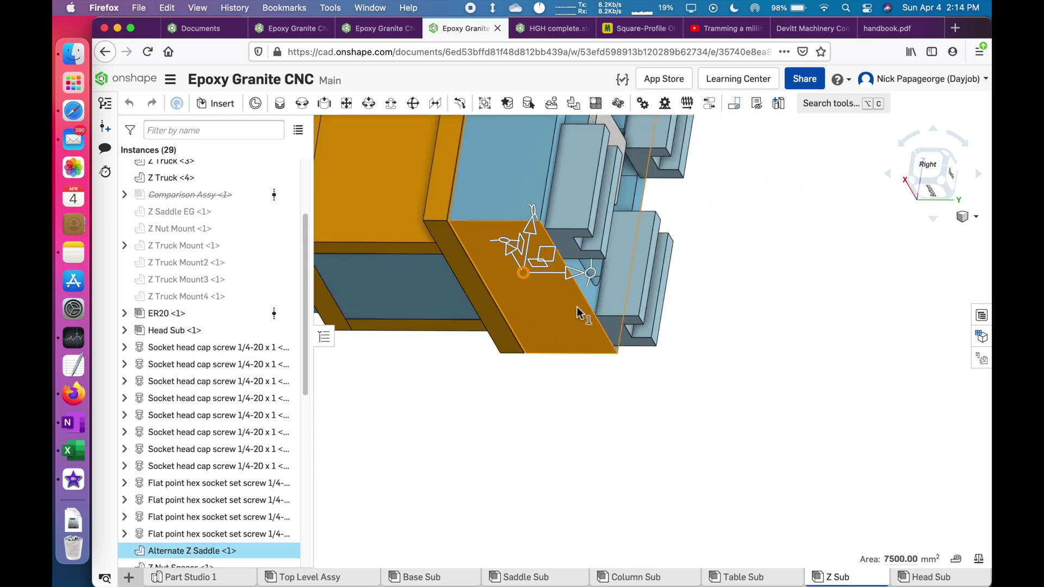
{"action": "left_click", "coordinate": [506, 191]}
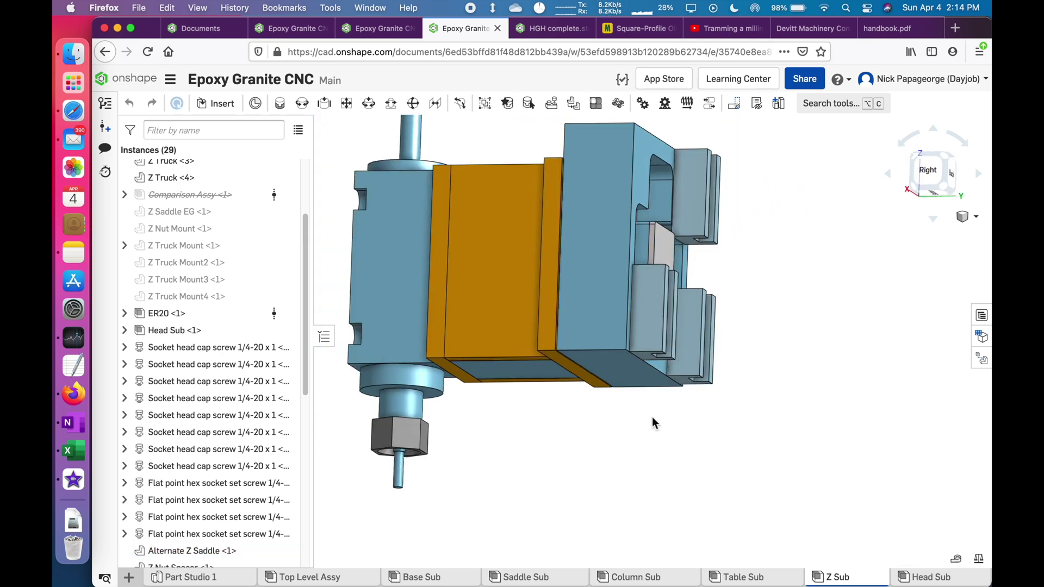
{"action": "right_click_drag", "start_coordinate": [651, 417], "coordinate": [631, 402]}
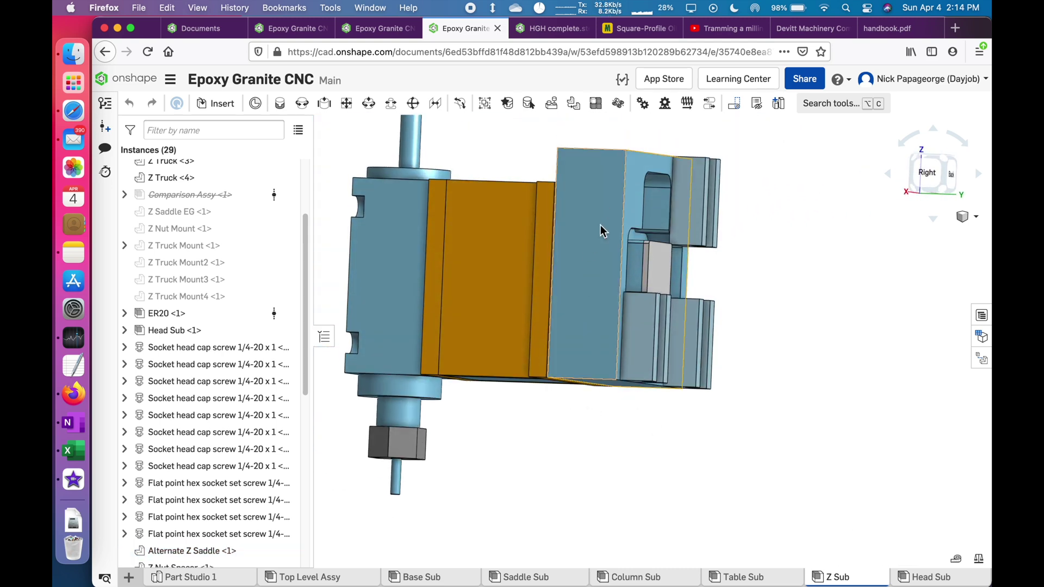
{"action": "right_click_drag", "start_coordinate": [583, 217], "coordinate": [598, 202]}
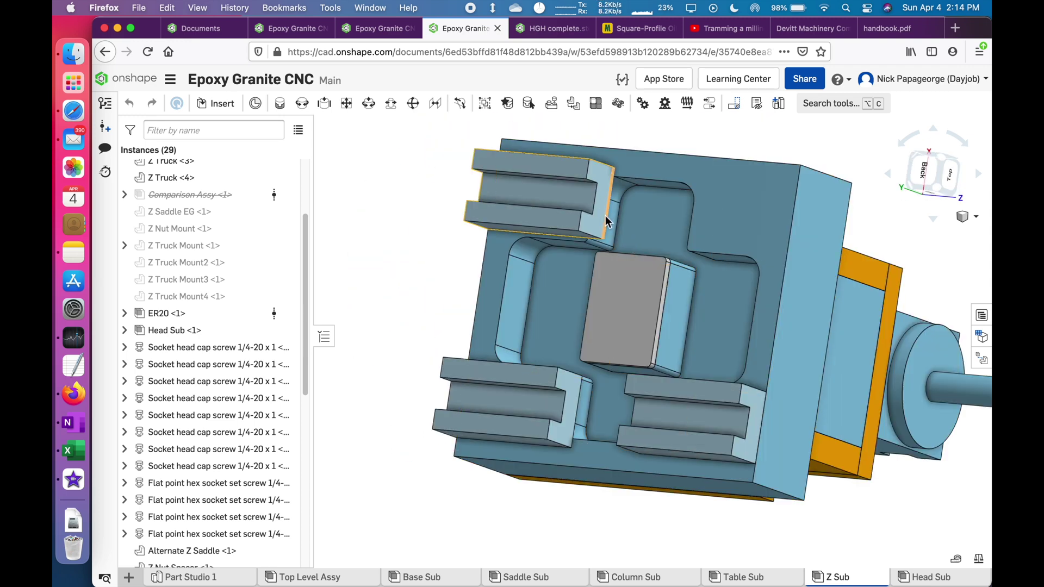
Step: Examine how the ends of the Z trucks sit relative to the pocket and central boss on the saddle's back
{"action": "scroll", "coordinate": [609, 207], "scroll_direction": "up", "scroll_amount": 5}
{"action": "right_click_drag", "start_coordinate": [615, 194], "coordinate": [609, 190]}
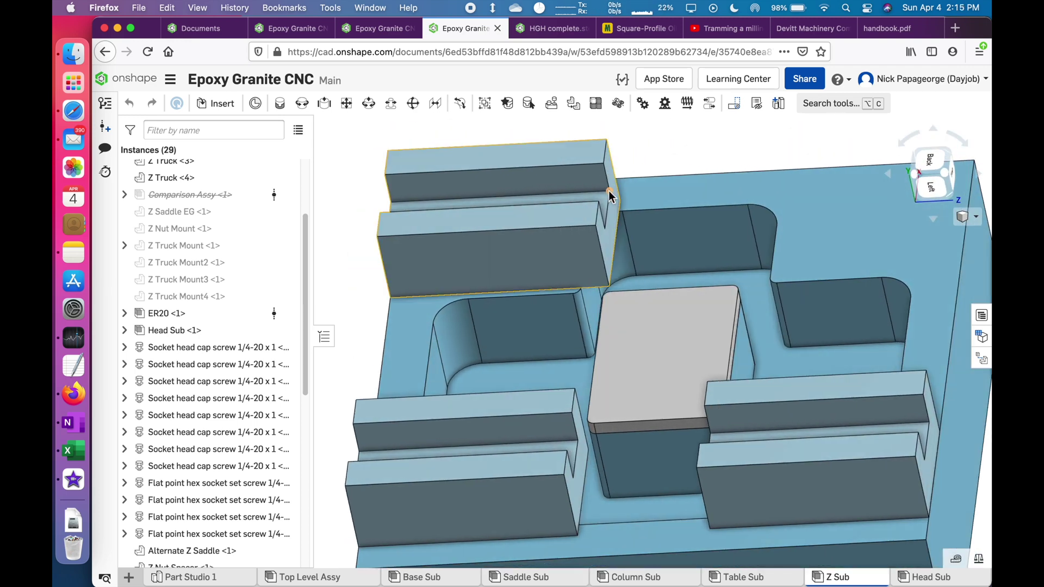
{"action": "scroll", "coordinate": [572, 297], "scroll_direction": "up", "scroll_amount": 4}
{"action": "right_click_drag", "start_coordinate": [571, 297], "coordinate": [673, 266]}
{"action": "left_click", "coordinate": [657, 276]}
{"action": "scroll", "coordinate": [658, 274], "scroll_direction": "down", "scroll_amount": 5}
{"action": "left_click", "coordinate": [412, 260]}
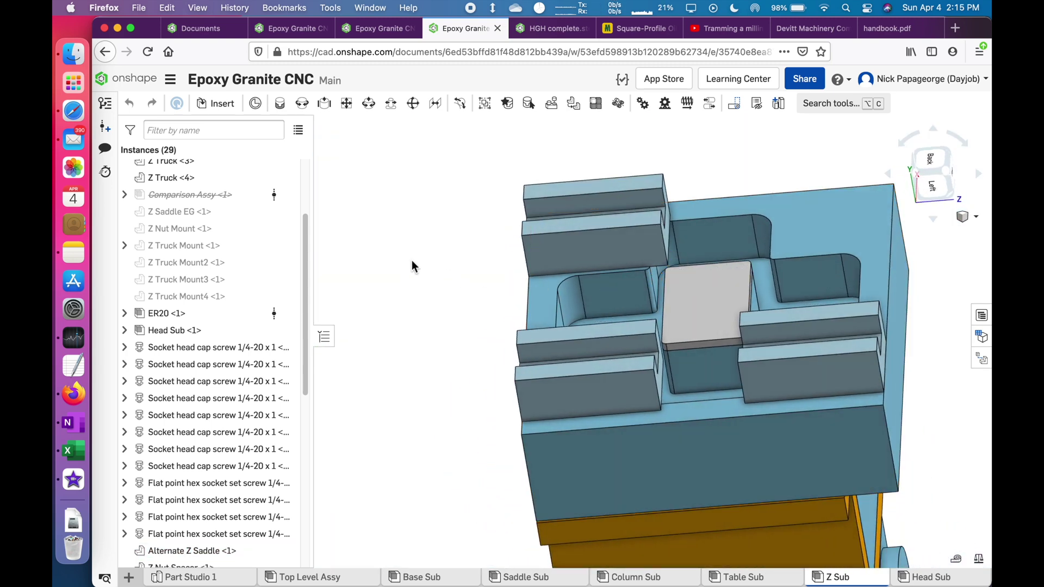
Step: Switch to the HGH complete.step document and highlight the red end plates at both ends of the linear carriage
{"action": "left_click", "coordinate": [553, 31]}
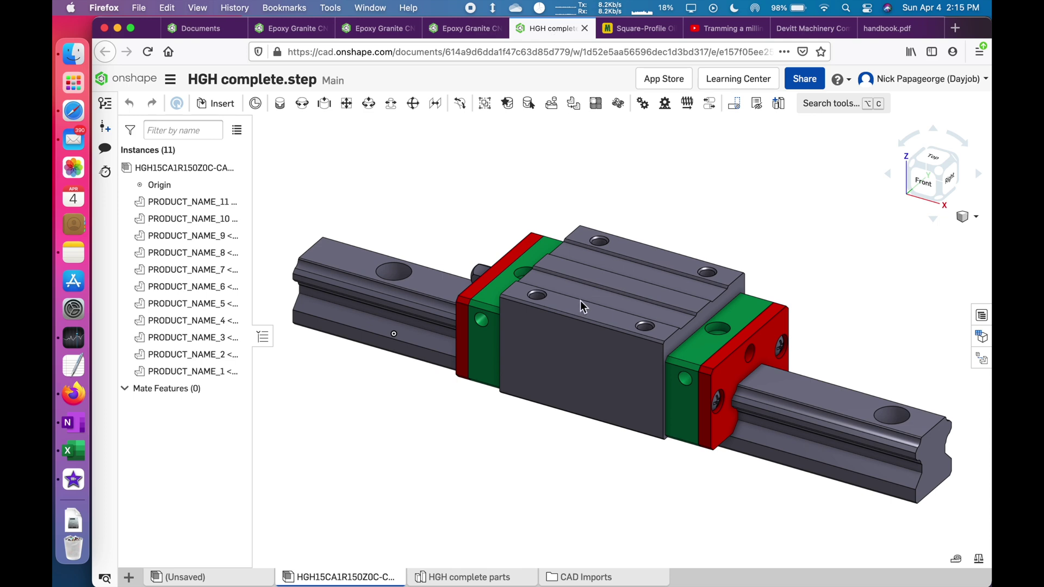
{"action": "right_click_drag", "start_coordinate": [580, 302], "coordinate": [461, 349]}
{"action": "left_click", "coordinate": [501, 340]}
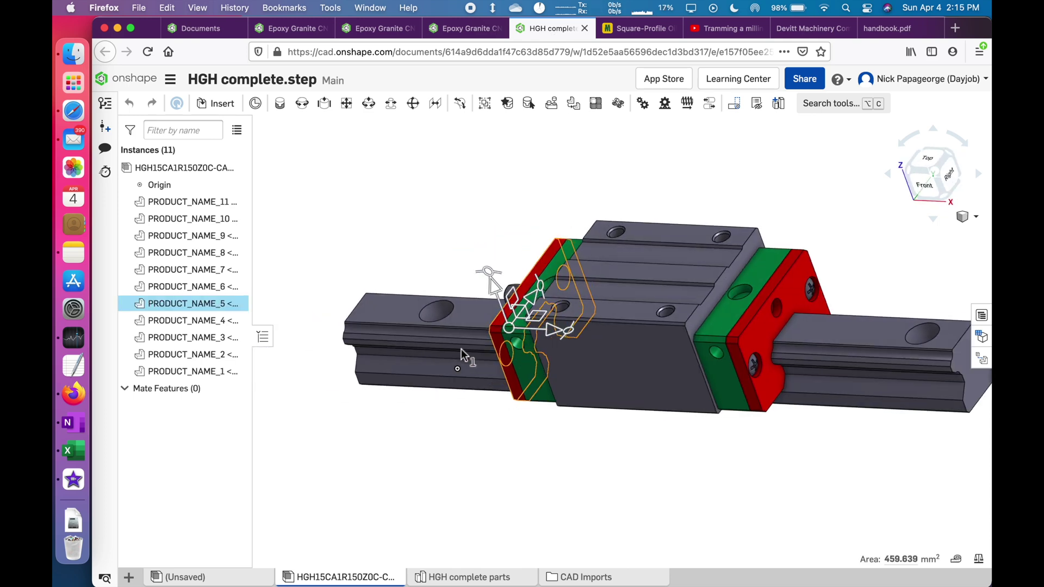
{"action": "left_click", "coordinate": [778, 289]}
{"action": "key", "text": "Right"}
{"action": "key", "text": "Right"}
{"action": "key", "text": "Right"}
{"action": "key", "text": "Right"}
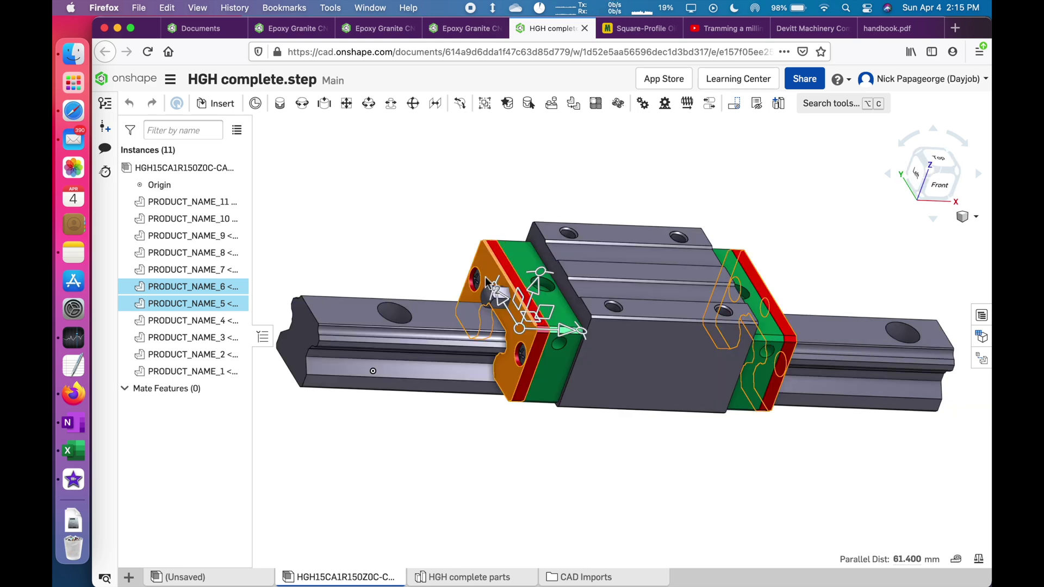
Step: Highlight the raised mounting face of the carriage's central block, and clear the selection
{"action": "left_click", "coordinate": [596, 202]}
{"action": "left_click", "coordinate": [601, 234]}
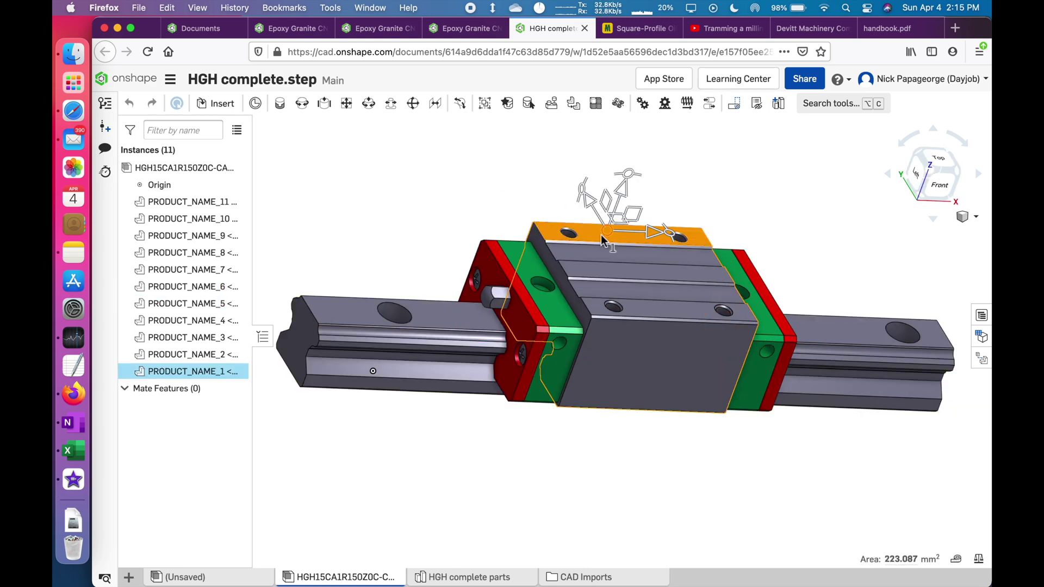
{"action": "right_click_drag", "start_coordinate": [601, 234], "coordinate": [614, 238]}
{"action": "left_click", "coordinate": [538, 183]}
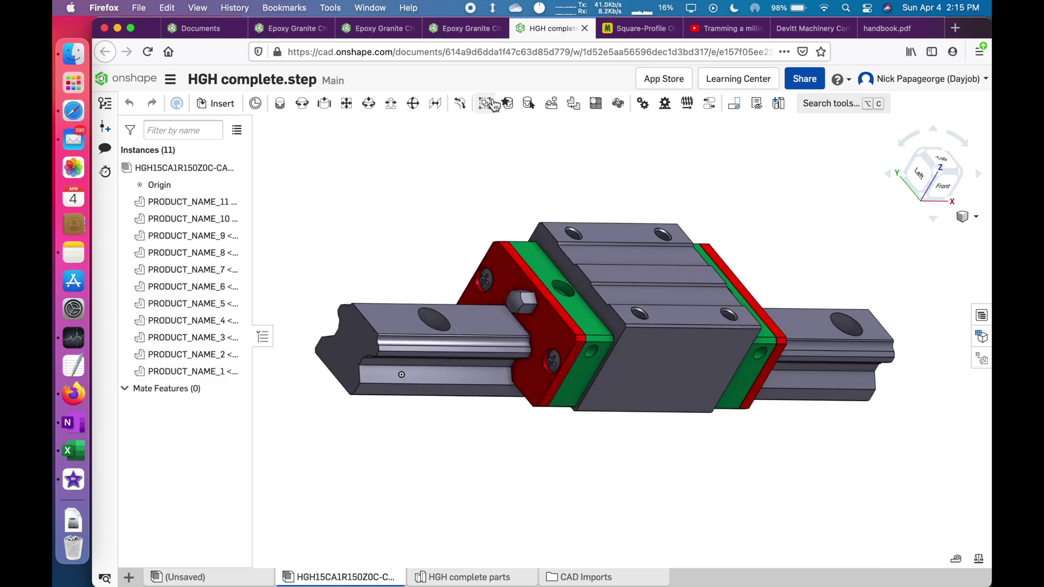
Step: Return to the Epoxy Granite CNC Z Sub assembly and examine the truck ends and the pocketed back of the Alternate Z Saddle
{"action": "left_click", "coordinate": [472, 31]}
{"action": "scroll", "coordinate": [622, 295], "scroll_direction": "up", "scroll_amount": 5}
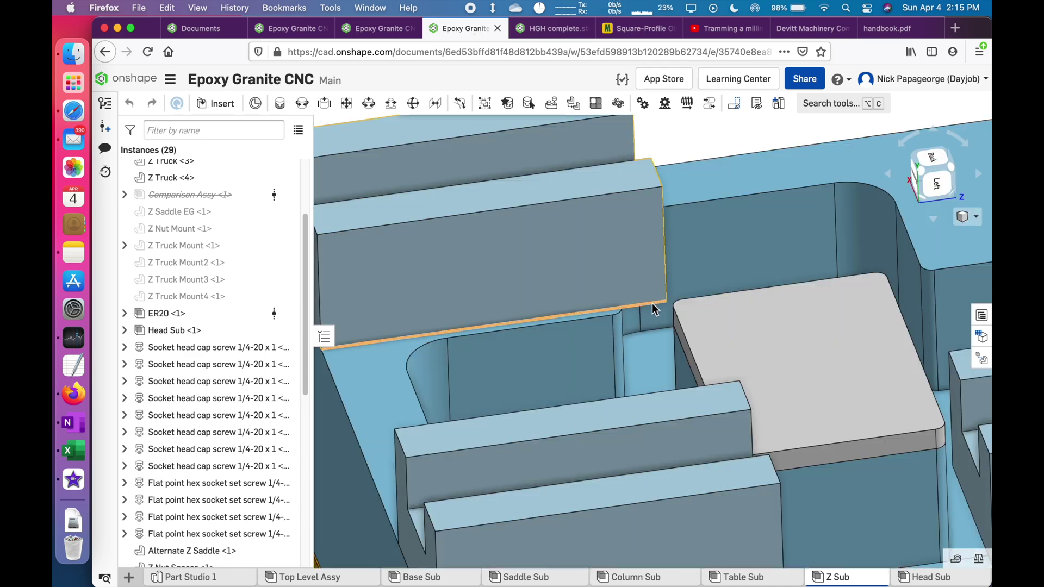
{"action": "left_click", "coordinate": [569, 31]}
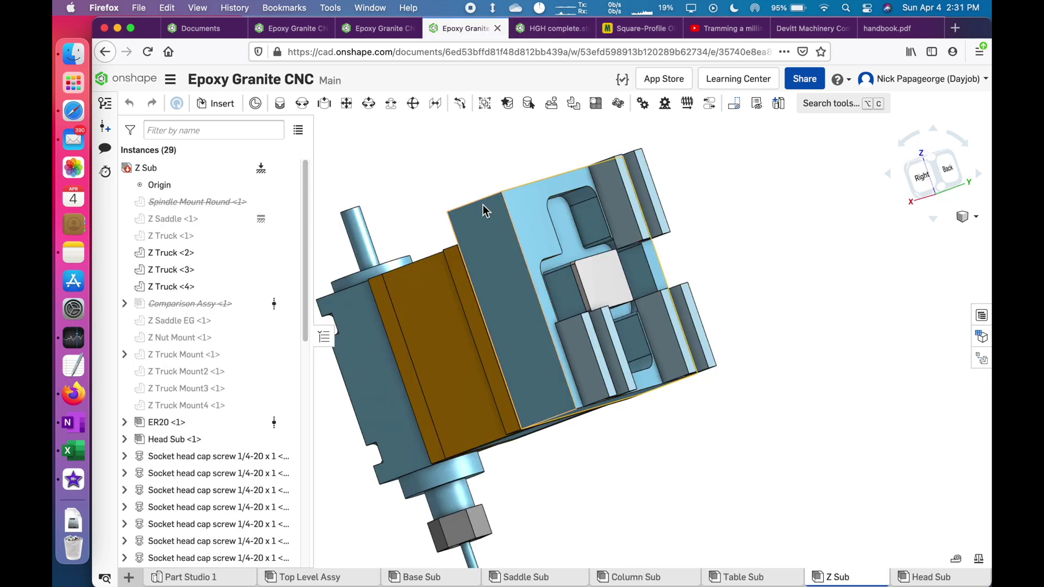
{"action": "right_click_drag", "start_coordinate": [484, 205], "coordinate": [582, 230]}
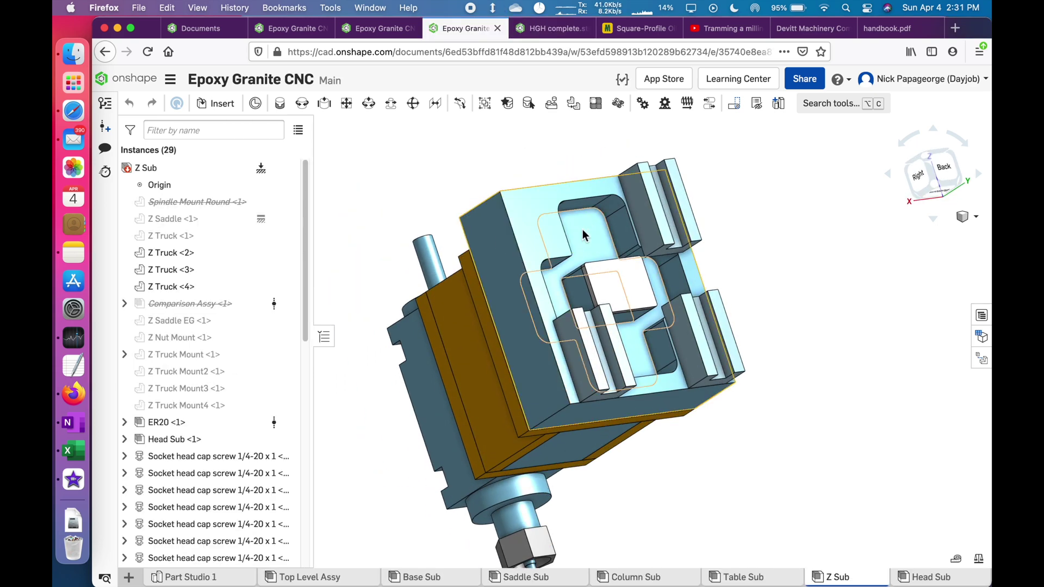
Step: Open the Table Sub assembly and examine the X trucks and mounting pads on the table's underside
{"action": "left_click", "coordinate": [760, 582]}
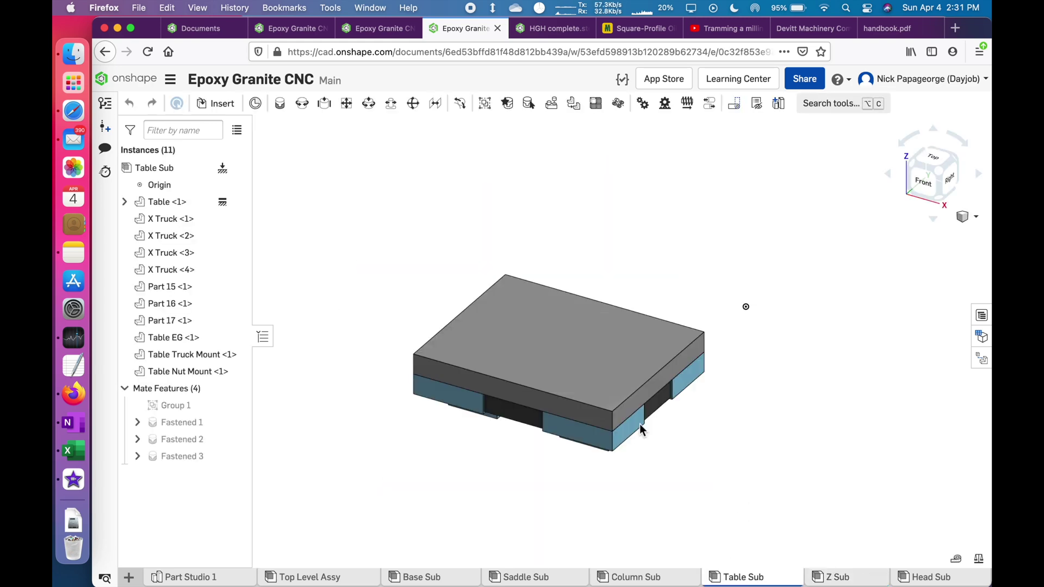
{"action": "right_click_drag", "start_coordinate": [639, 423], "coordinate": [491, 425]}
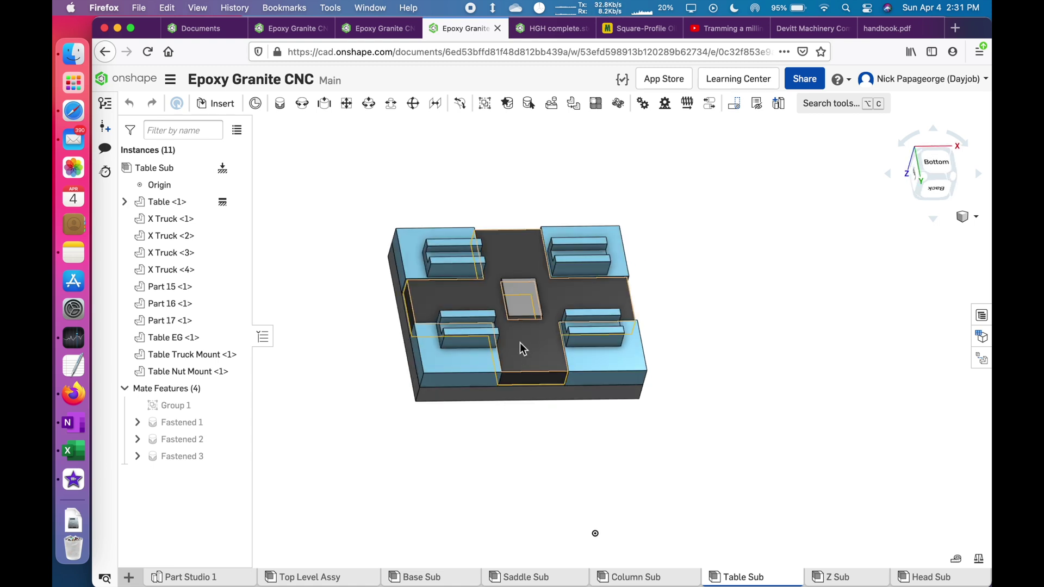
{"action": "mouse_move", "coordinate": [466, 368]}
{"action": "right_mouse_down"}
{"action": "mouse_move", "coordinate": [506, 379]}
{"action": "mouse_move", "coordinate": [455, 381]}
{"action": "right_mouse_up"}
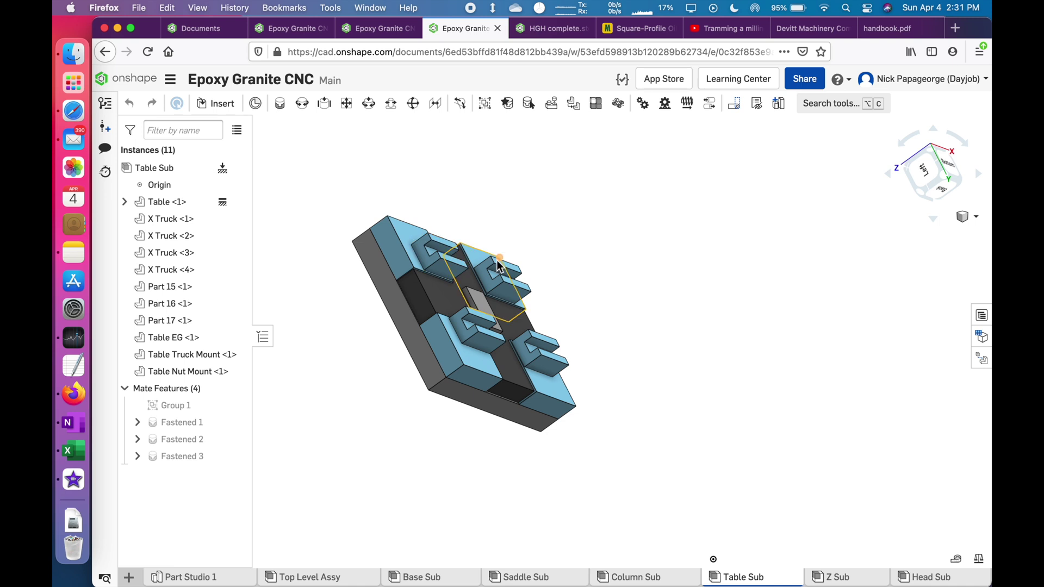
{"action": "right_click_drag", "start_coordinate": [504, 344], "coordinate": [419, 303]}
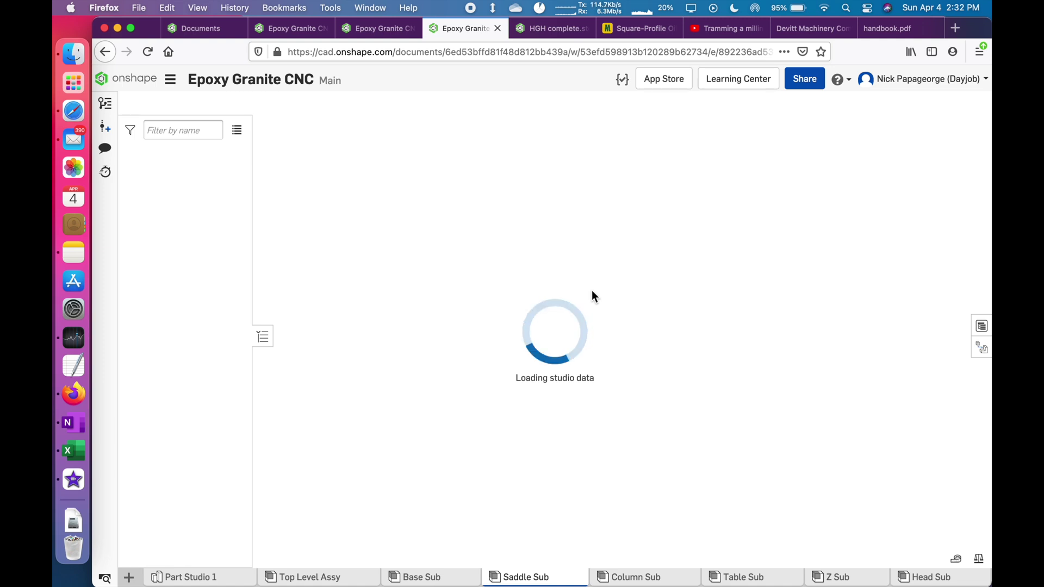
Step: Inspect the Saddle Sub assembly's underside and end pads, highlighting X Rail Mount <1> and clearing the selection
{"action": "right_click_drag", "start_coordinate": [592, 291], "coordinate": [629, 232]}
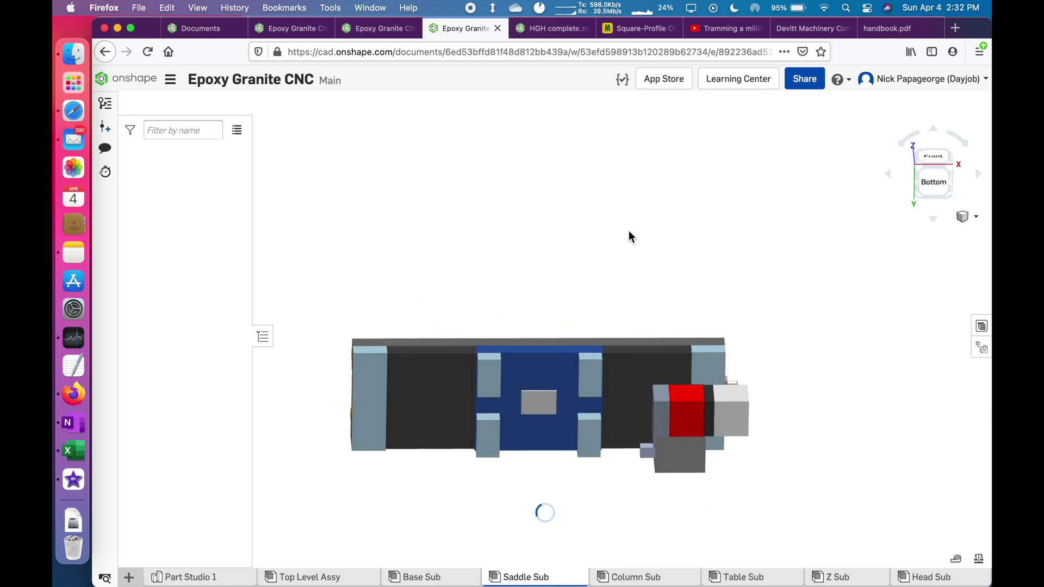
{"action": "right_click_drag", "start_coordinate": [563, 340], "coordinate": [396, 376]}
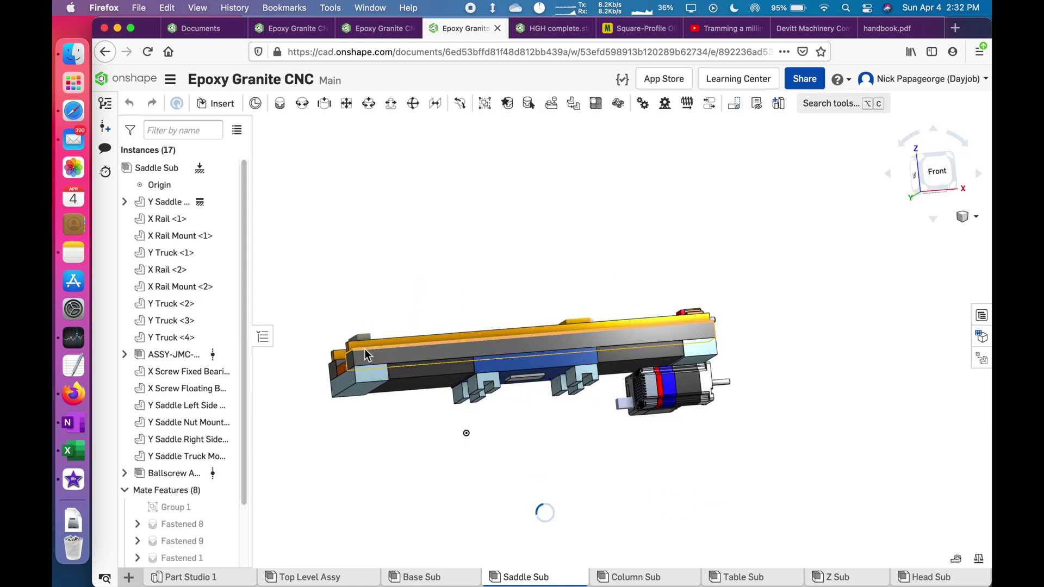
{"action": "left_click", "coordinate": [370, 382]}
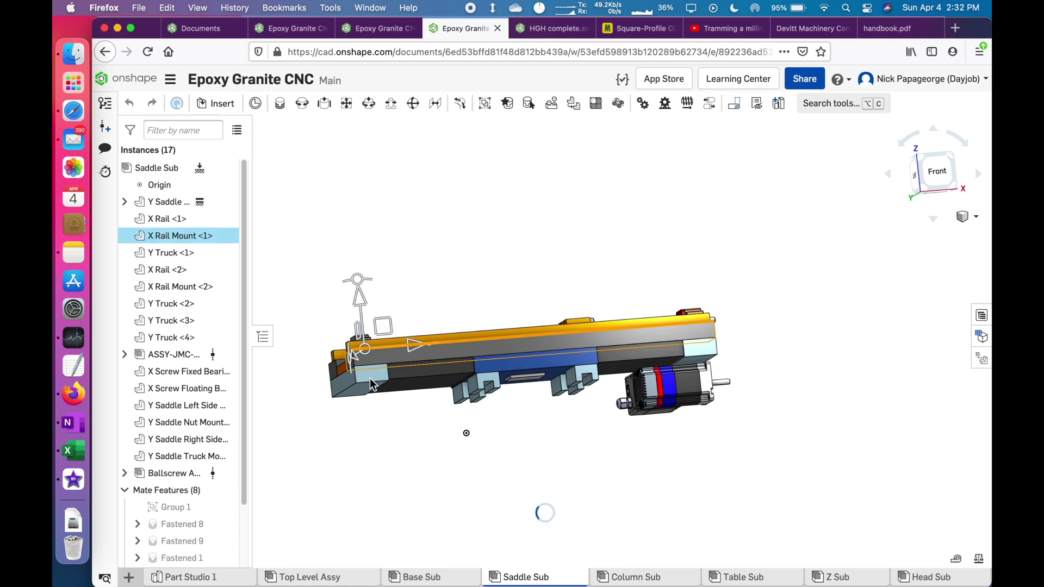
{"action": "left_click", "coordinate": [410, 419]}
{"action": "right_click_drag", "start_coordinate": [411, 419], "coordinate": [390, 379]}
{"action": "right_click_drag", "start_coordinate": [649, 357], "coordinate": [644, 334]}
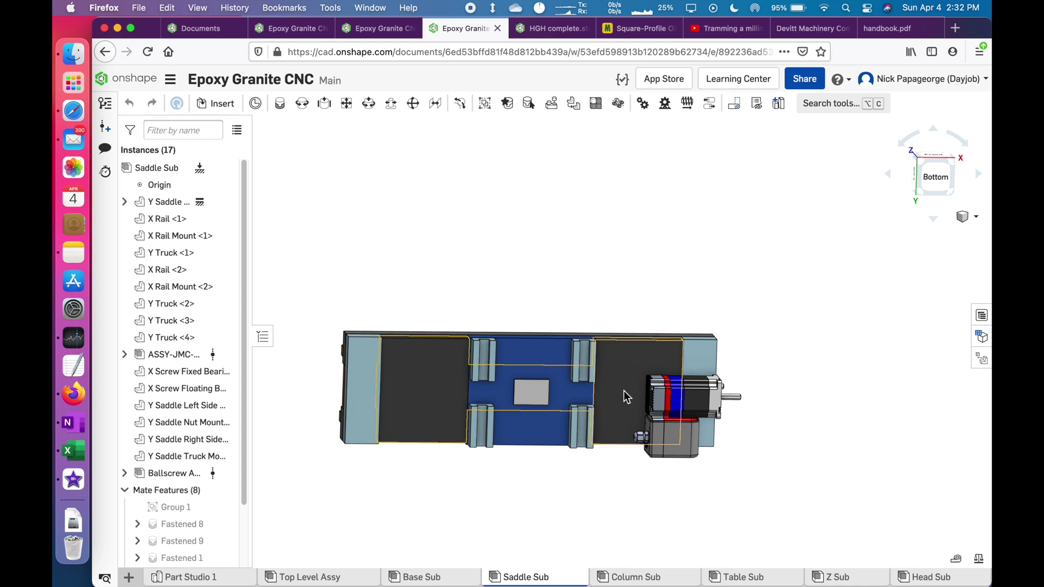
{"action": "mouse_move", "coordinate": [465, 374]}
{"action": "right_mouse_down"}
{"action": "mouse_move", "coordinate": [466, 402]}
{"action": "mouse_move", "coordinate": [455, 391]}
{"action": "mouse_move", "coordinate": [466, 397]}
{"action": "mouse_move", "coordinate": [461, 378]}
{"action": "mouse_move", "coordinate": [456, 392]}
{"action": "mouse_move", "coordinate": [467, 391]}
{"action": "right_mouse_up"}
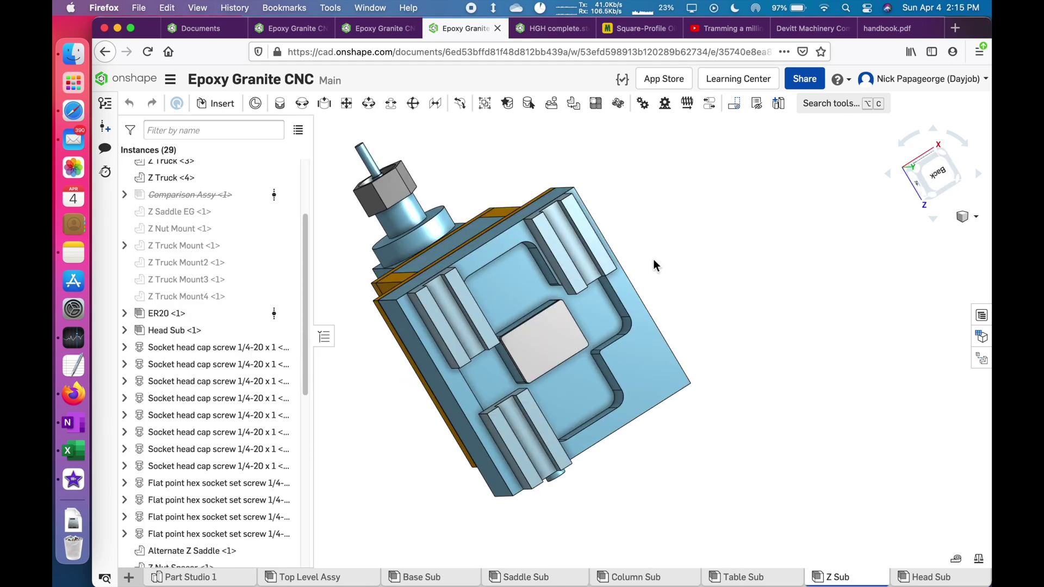
Step: Examine the back of the Alternate Z Saddle in Z Sub, and view the YT4 version's Top Level Assy around the spindle head
{"action": "scroll", "coordinate": [591, 279], "scroll_direction": "down", "scroll_amount": 5}
{"action": "right_click_drag", "start_coordinate": [591, 280], "coordinate": [502, 331]}
{"action": "scroll", "coordinate": [502, 331], "scroll_direction": "up", "scroll_amount": 5}
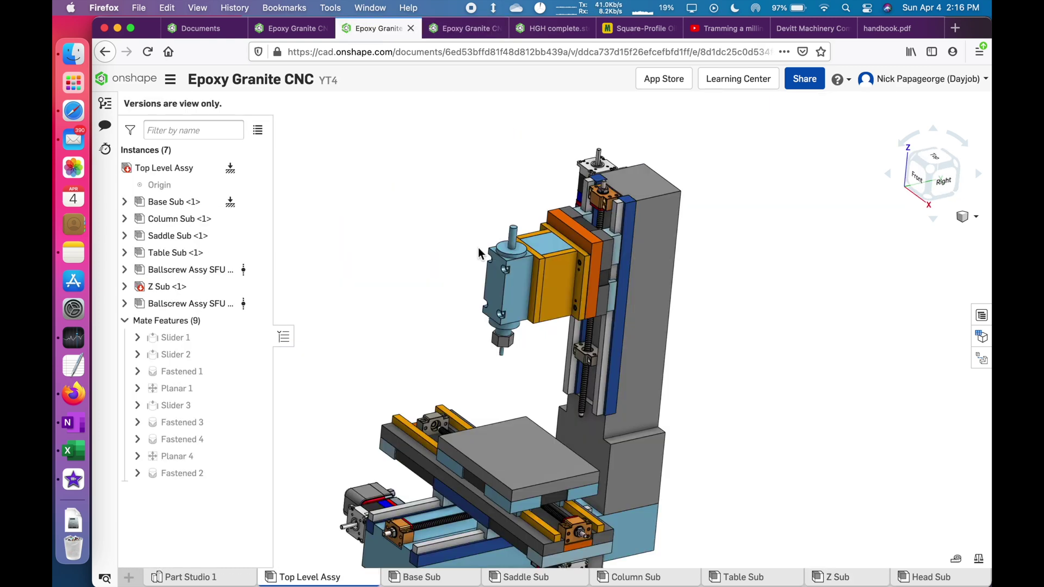
{"action": "scroll", "coordinate": [478, 247], "scroll_direction": "up", "scroll_amount": 3}
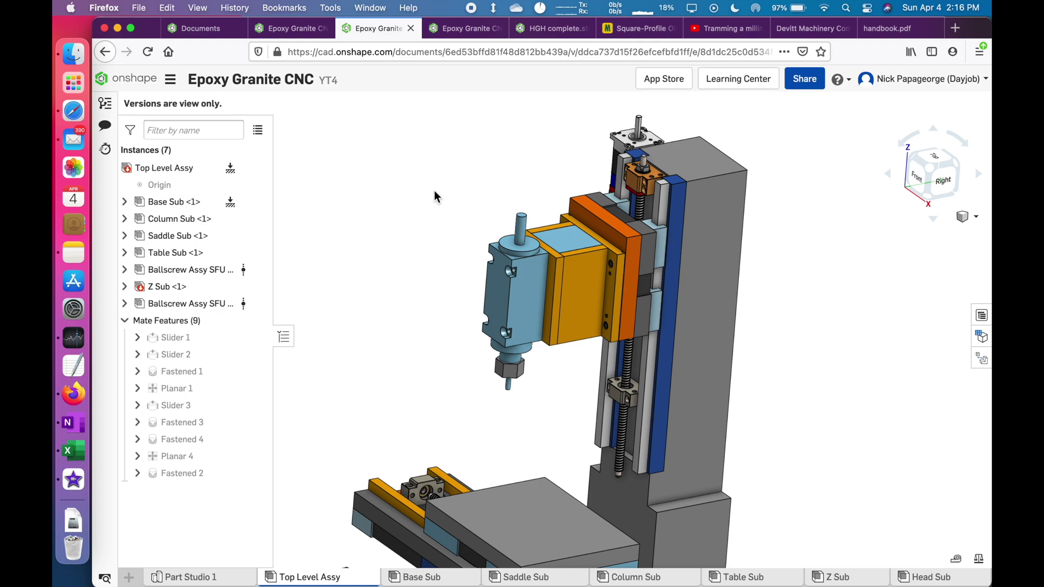